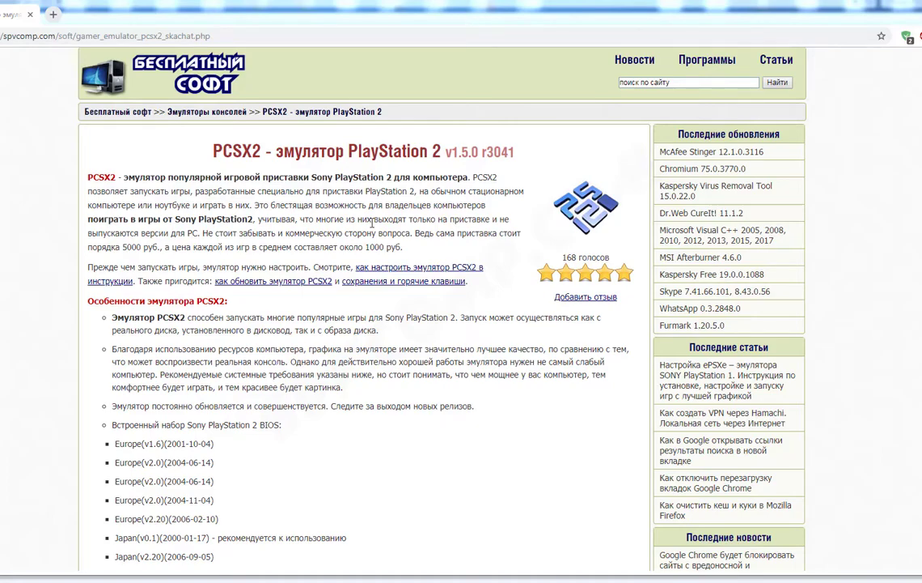
# Download the PCSX2 v1.5.0 r3041 archive and extract its pcsx2-v1.5.0-r3041 folder to the root of drive C.
pyautogui.scroll(-6, 372, 223)
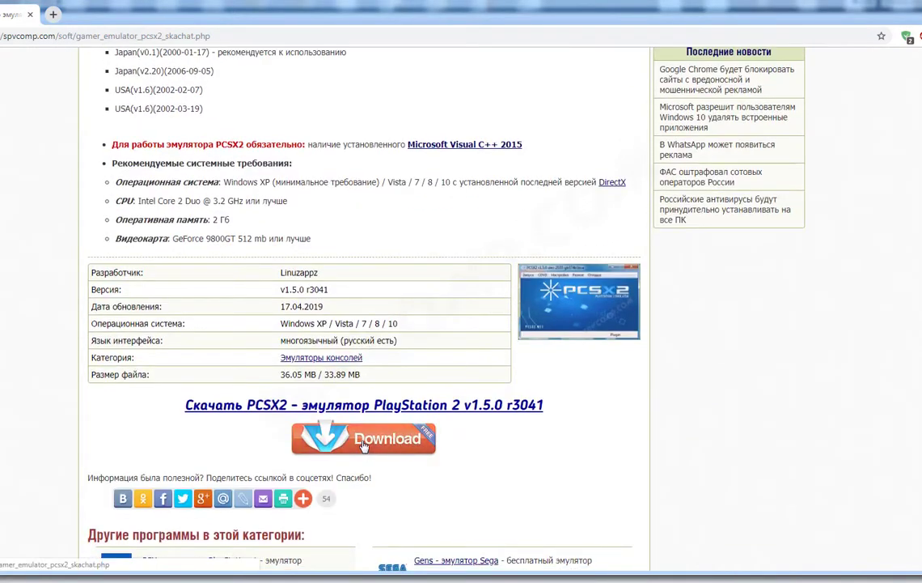
pyautogui.click(363, 444)
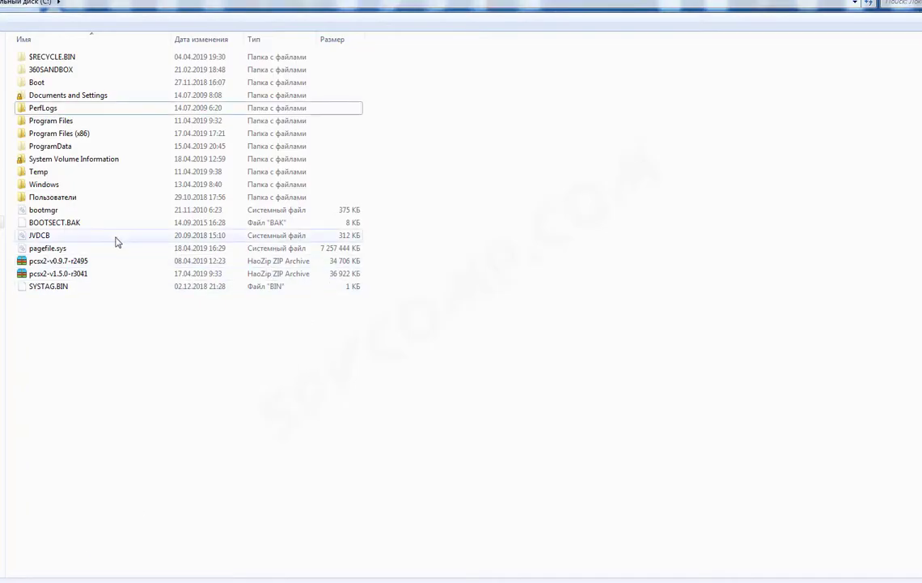
pyautogui.doubleClick(78, 275)
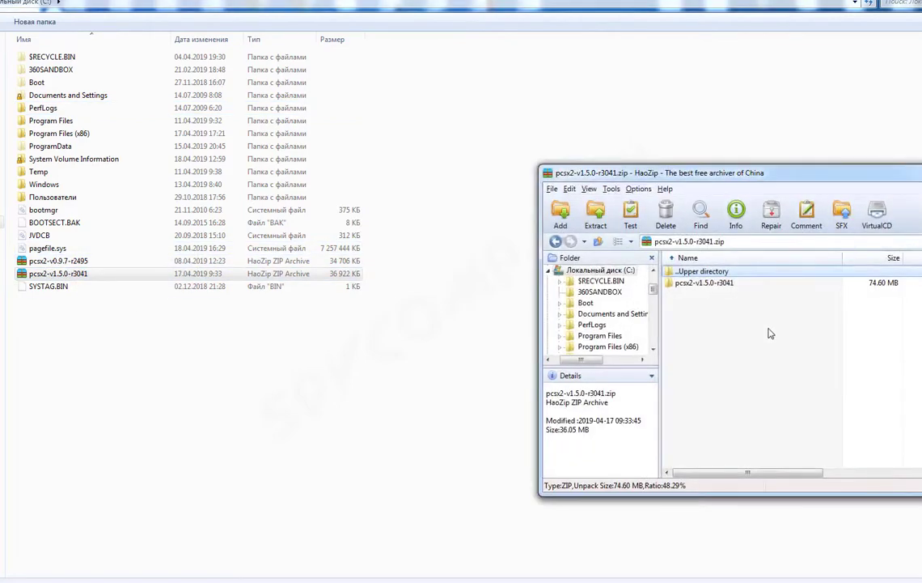
pyautogui.moveTo(723, 285); pyautogui.dragTo(458, 405)
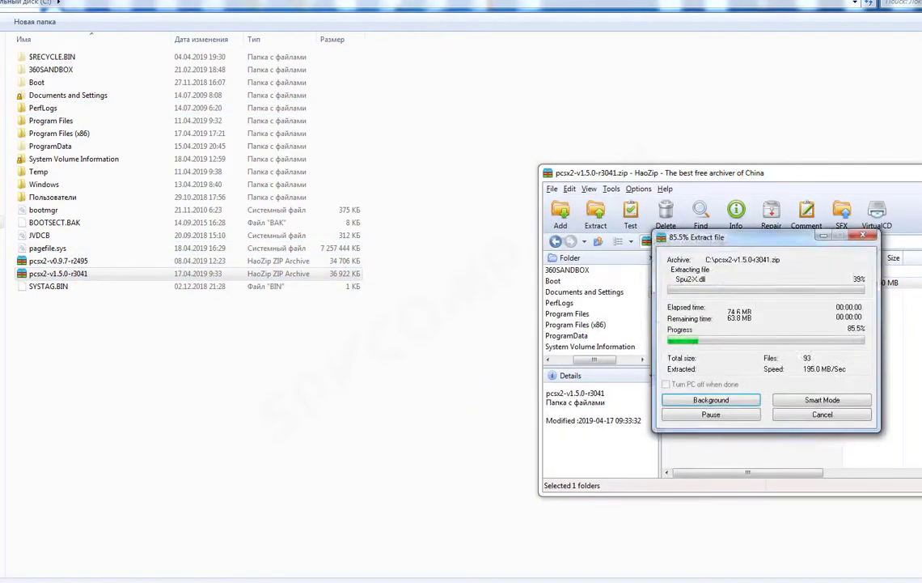
pyautogui.hotkey('alt', 'F4')
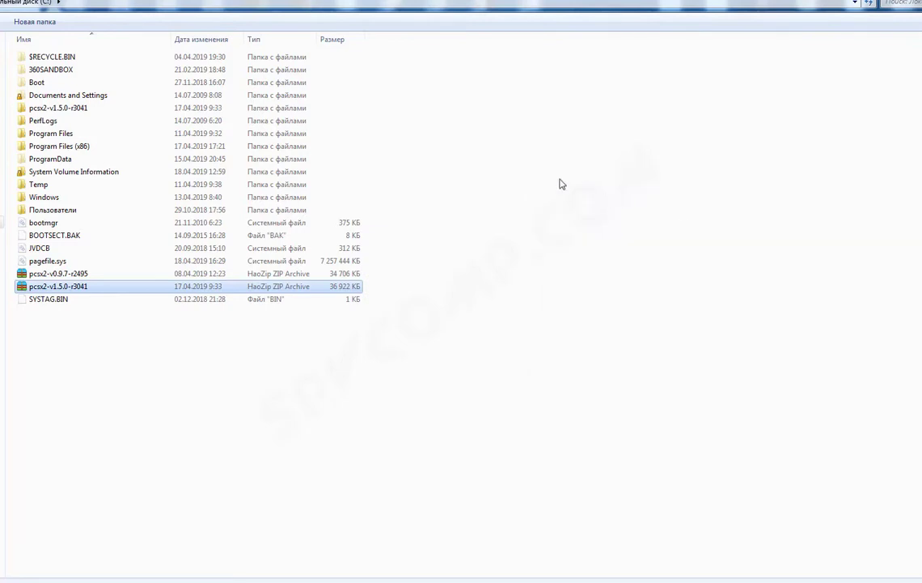
# Launch pcsx2 from the extracted folder, apply Russian as the setup wizard's language and continue to the plugin selection.
pyautogui.doubleClick(44, 110)
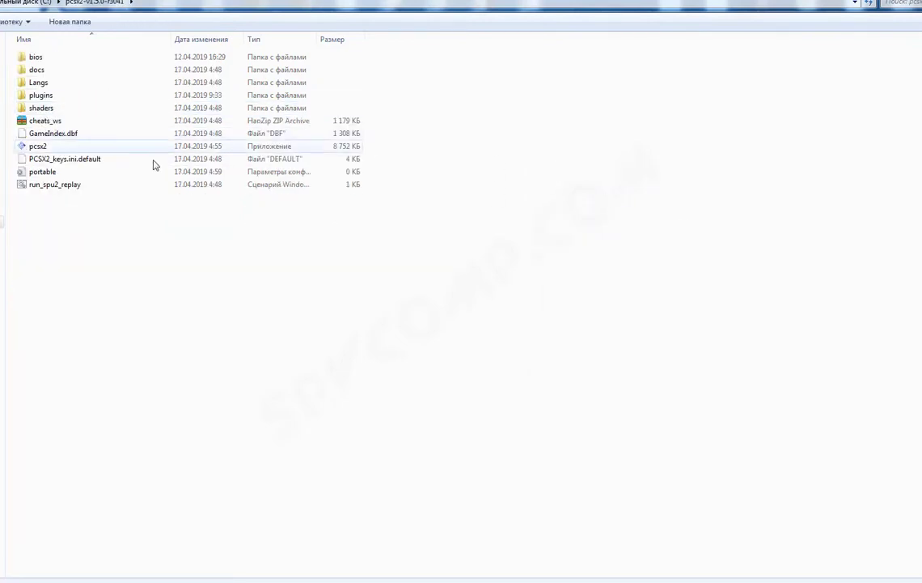
pyautogui.doubleClick(37, 146)
pyautogui.click(410, 191)
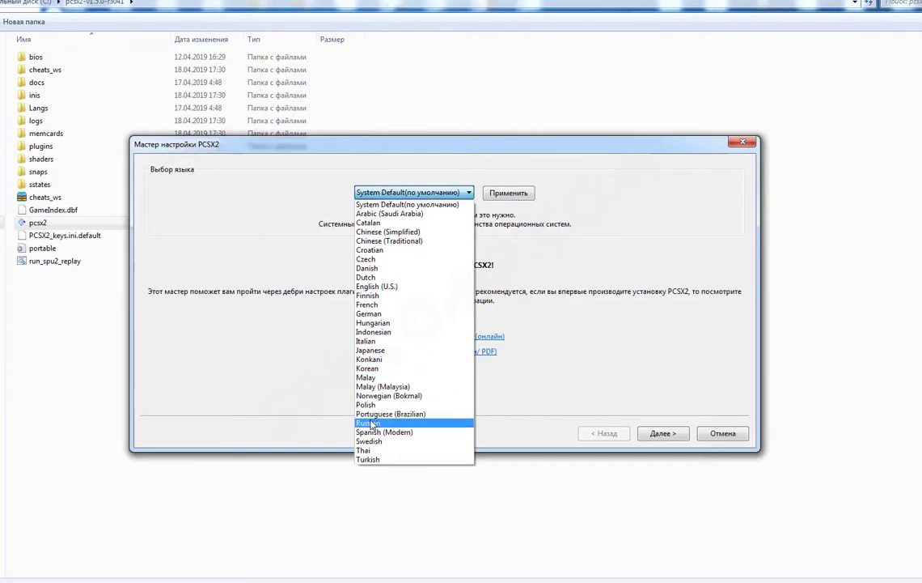
pyautogui.click(369, 423)
pyautogui.click(505, 199)
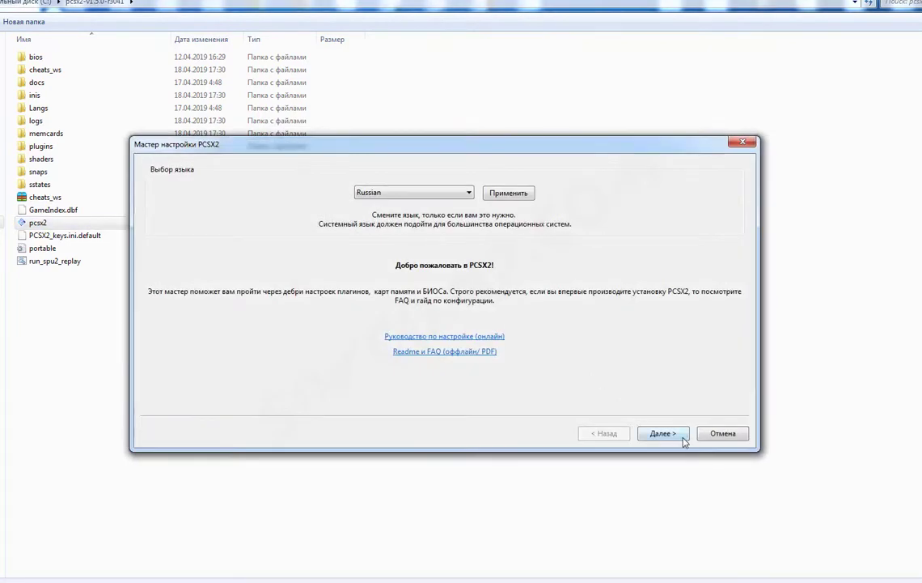
pyautogui.click(682, 437)
pyautogui.click(223, 171)
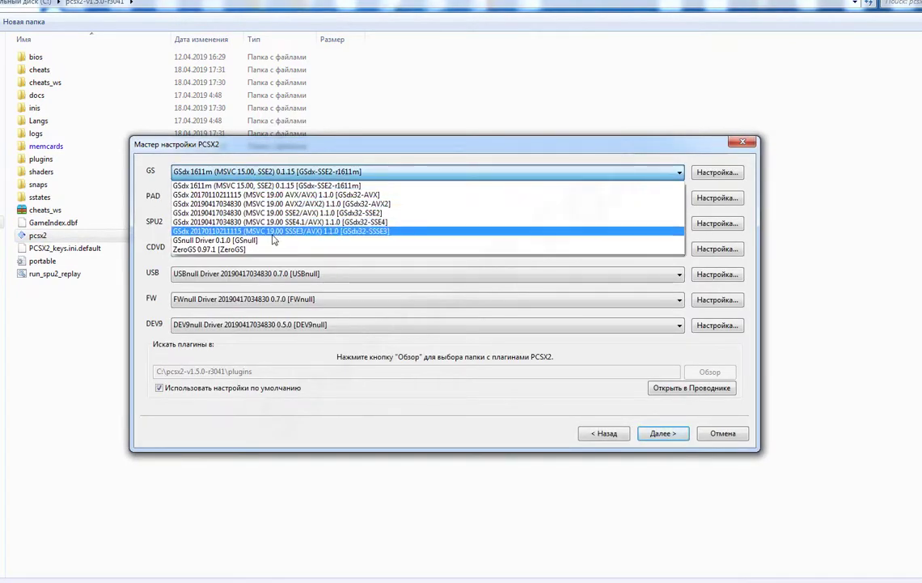
pyautogui.click(268, 222)
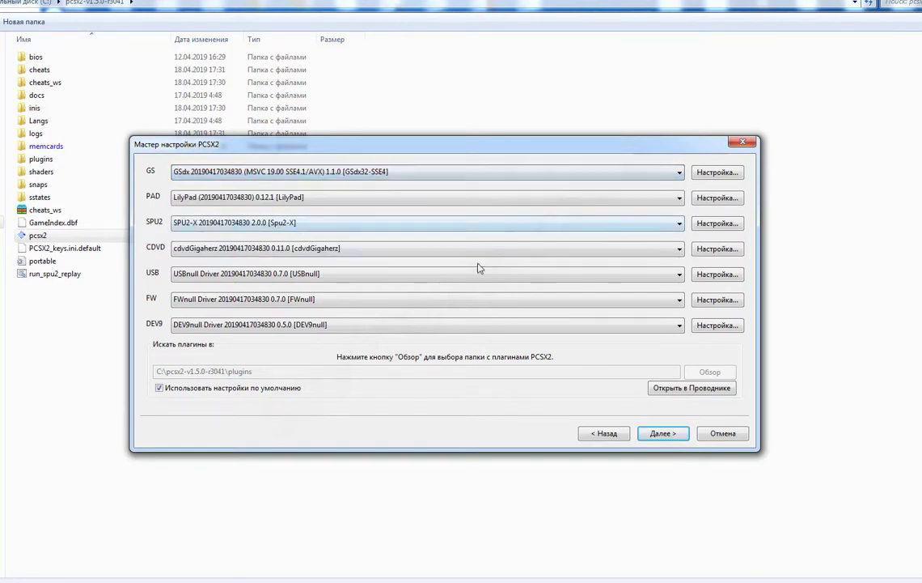
pyautogui.click(708, 177)
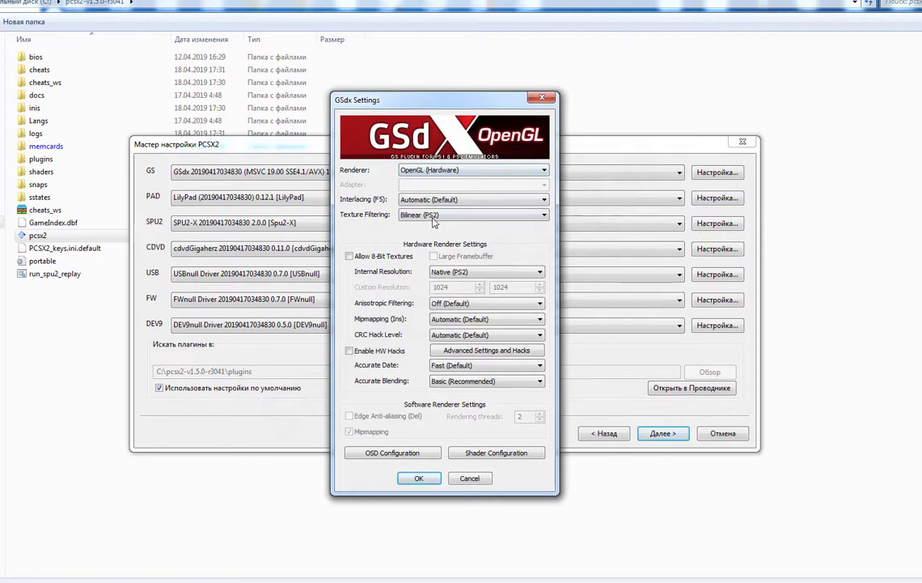
# Set GSdx texture filtering to Bilinear (Forced) and interlacing to Blend bff (slight blur, 1/2 fps).
pyautogui.click(433, 216)
pyautogui.click(437, 241)
pyautogui.click(437, 199)
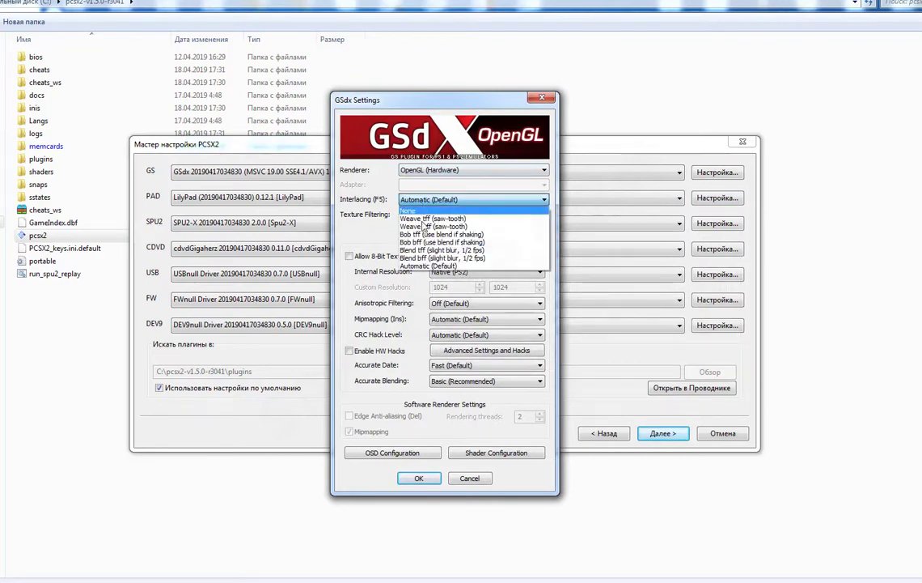
pyautogui.click(441, 257)
# Set the internal resolution to 4x Native (~1440p 2K) and turn mipmapping off.
pyautogui.click(469, 273)
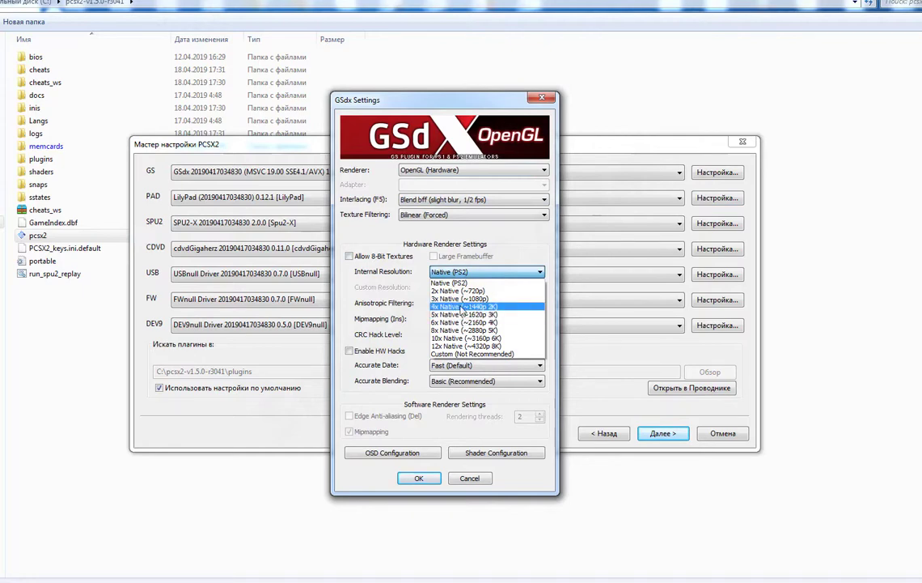
pyautogui.click(461, 306)
pyautogui.click(452, 315)
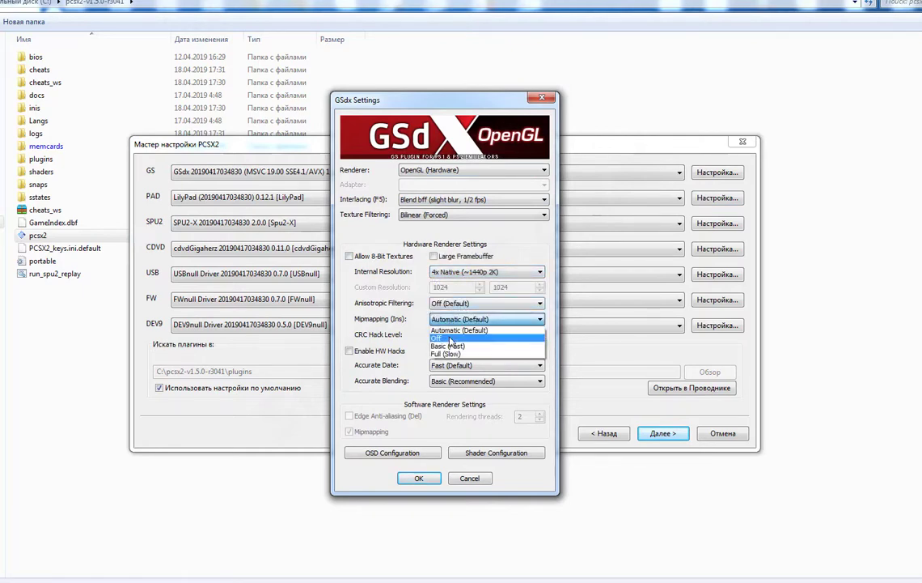
pyautogui.click(452, 335)
# Set CRC Hack Level to Aggressive, Accurate Date to Off and Accurate Blending to None (Fastest), and save the GSdx settings.
pyautogui.click(453, 336)
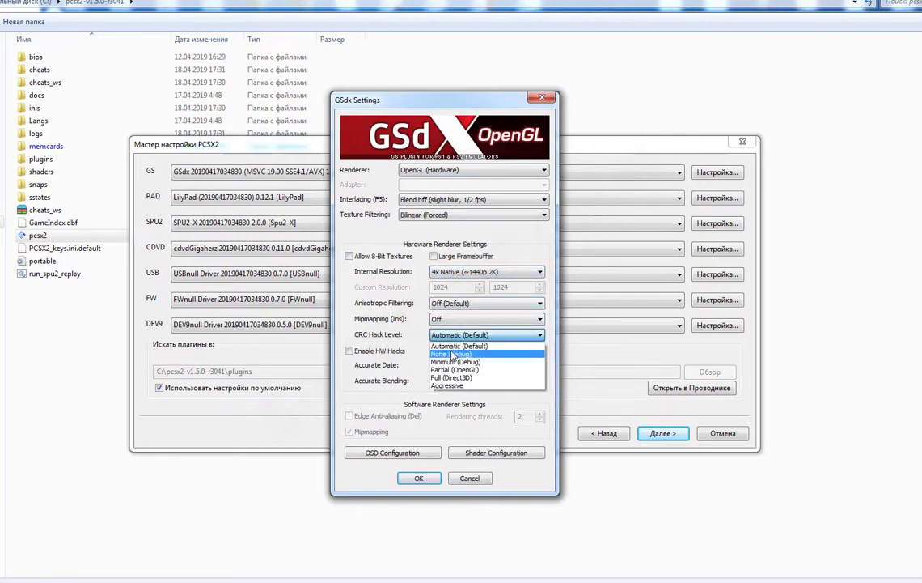
pyautogui.click(450, 385)
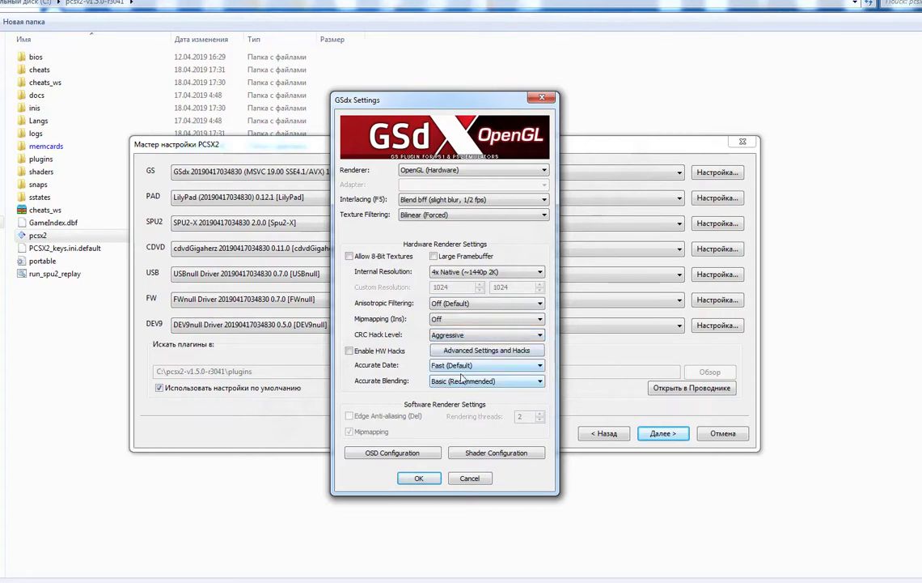
pyautogui.click(461, 365)
pyautogui.click(451, 373)
pyautogui.click(451, 381)
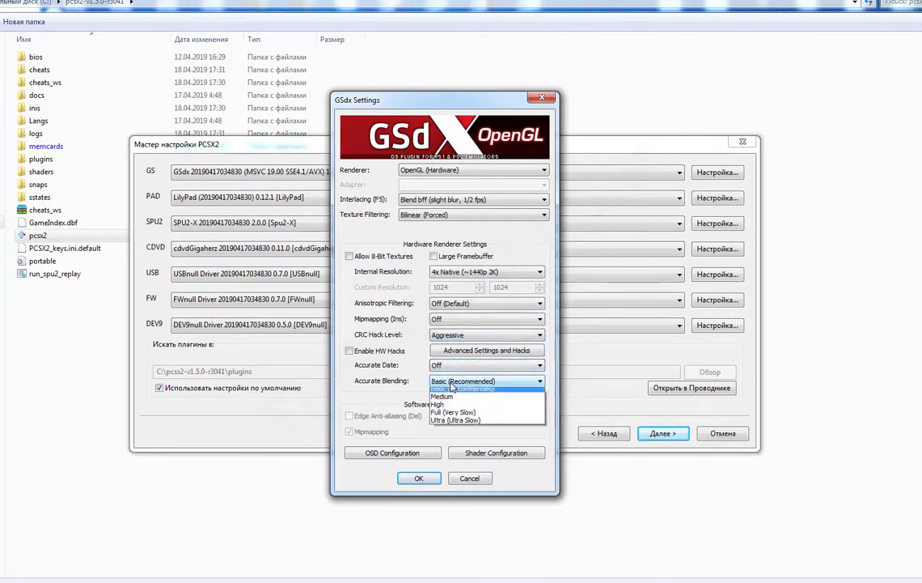
pyautogui.click(451, 388)
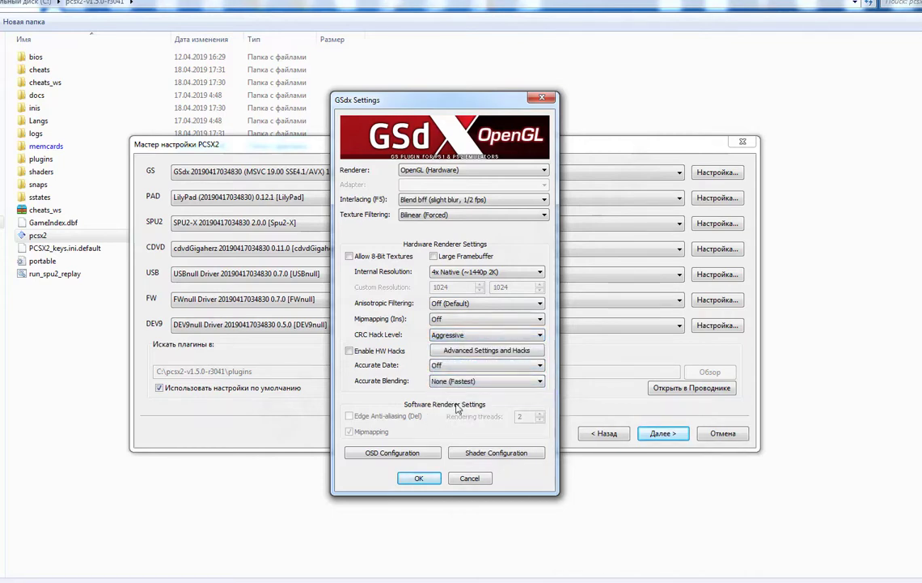
pyautogui.click(420, 478)
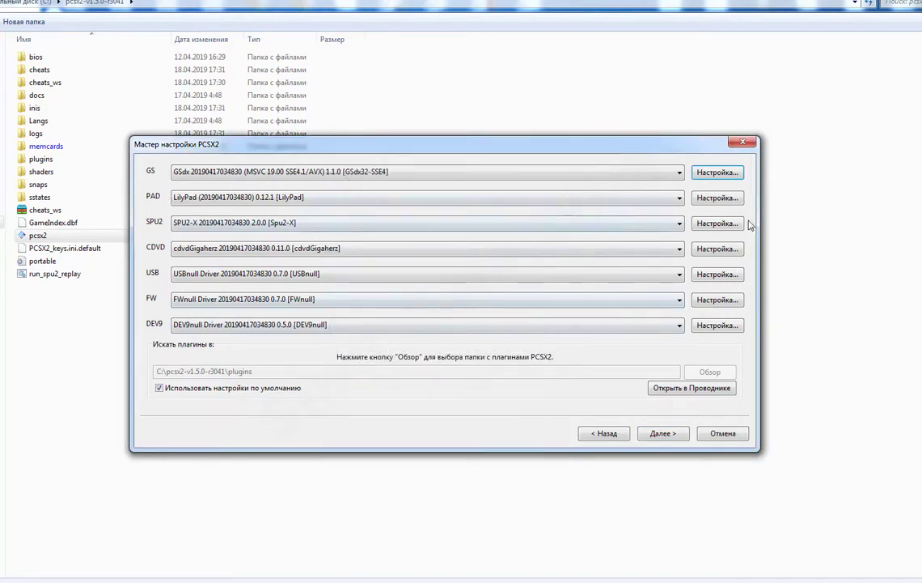
# In the LilyPad settings for Pad 1, bind the shoulder buttons: L1 to E, L2 to Q, R1 to U and R2 to O.
pyautogui.click(718, 199)
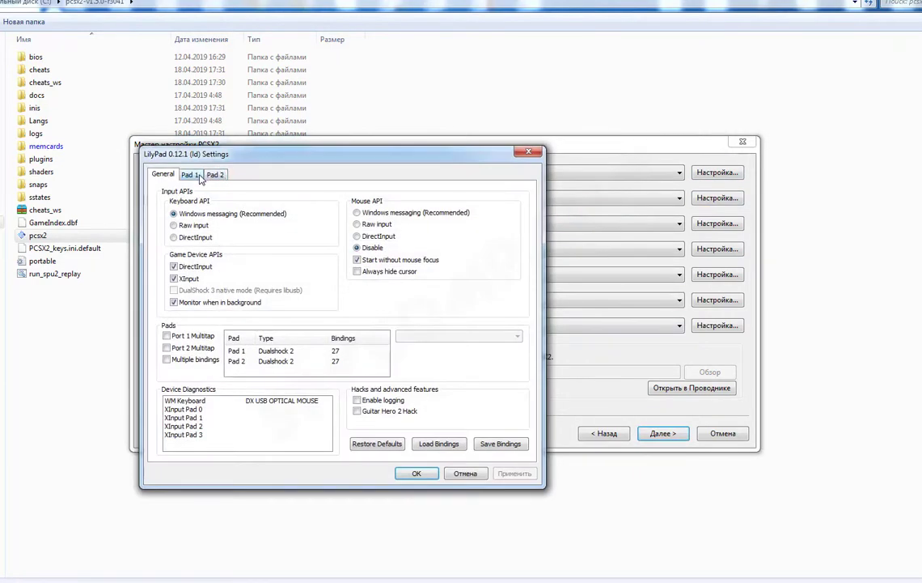
pyautogui.click(191, 175)
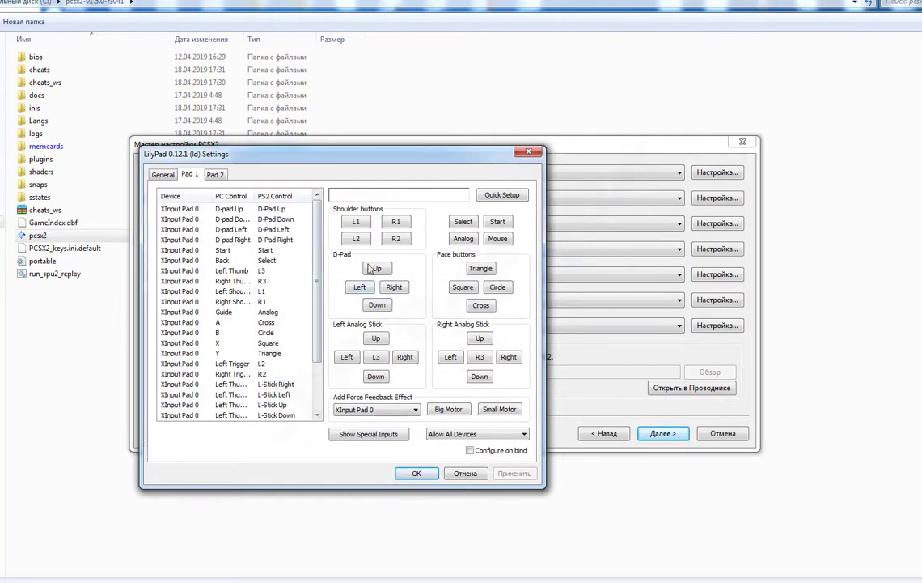
pyautogui.click(356, 222)
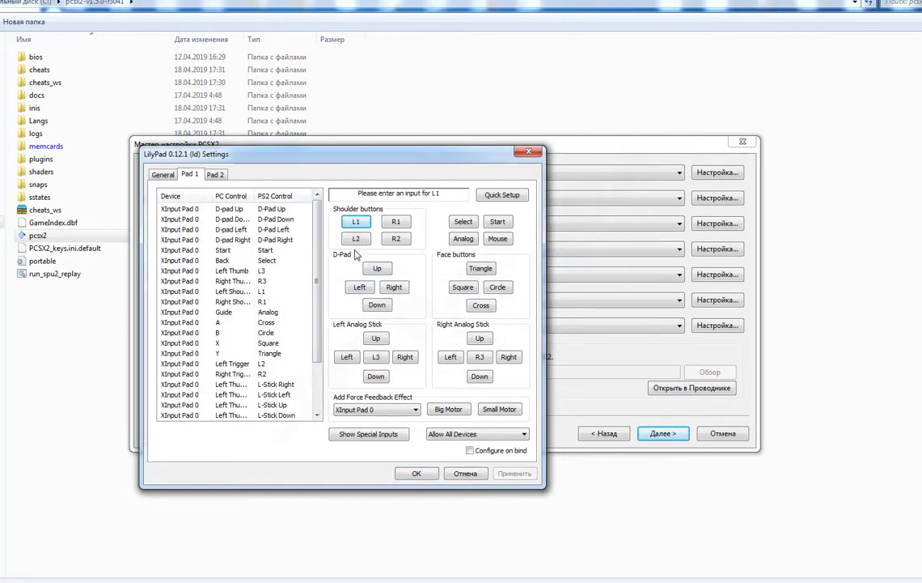
pyautogui.press('e')
pyautogui.click(356, 239)
pyautogui.press('q')
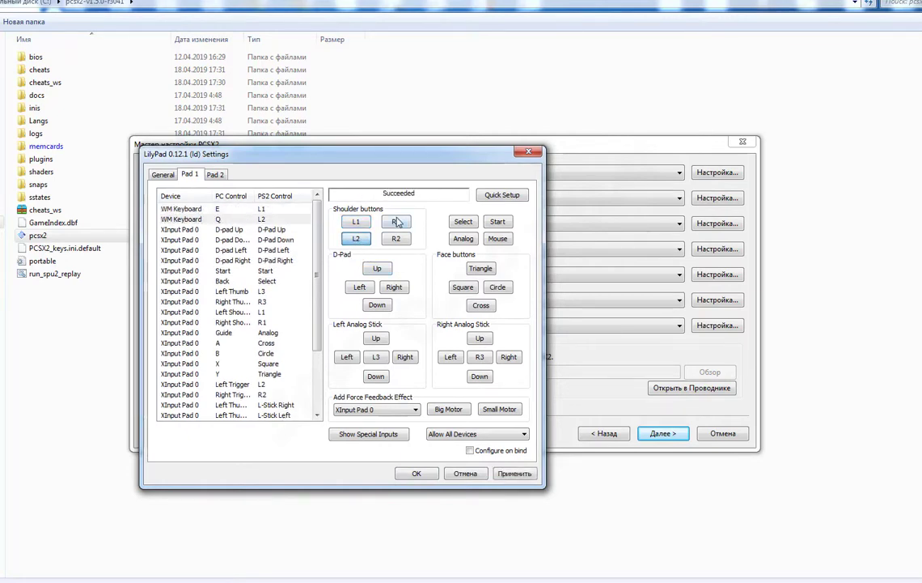
pyautogui.click(398, 222)
pyautogui.press('u')
pyautogui.click(396, 239)
pyautogui.press('o')
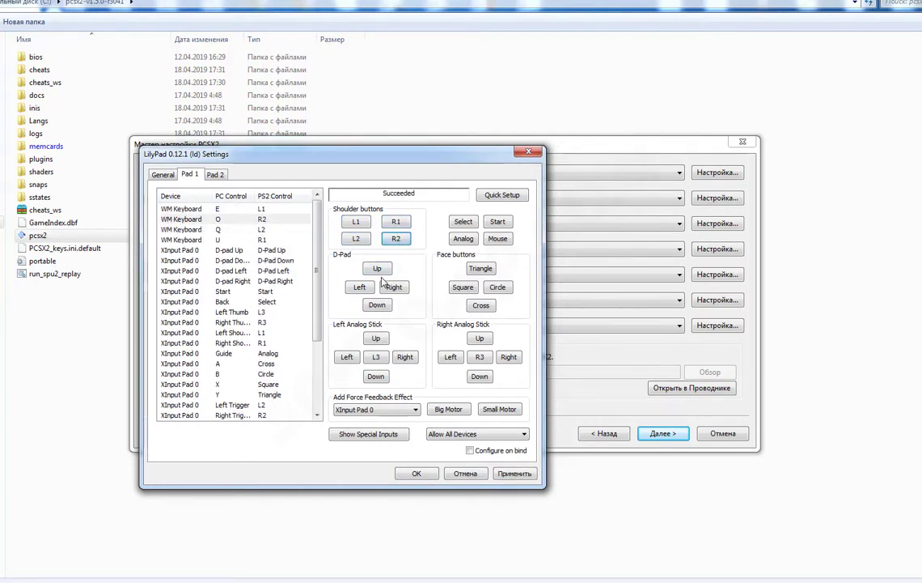
# Bind Pad 1's D-pad directions: down to S, up to W, left to A and right to D.
pyautogui.click(377, 305)
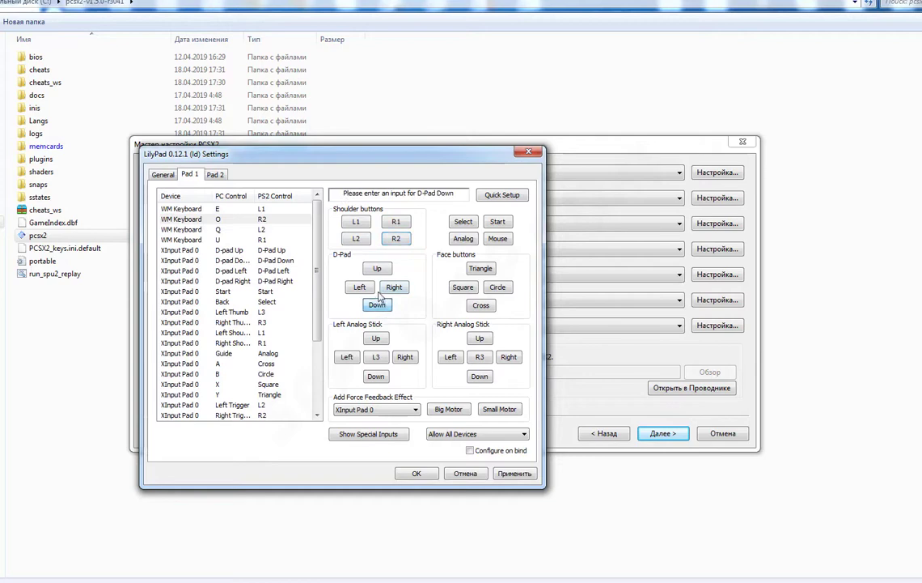
pyautogui.press('s')
pyautogui.click(377, 269)
pyautogui.press('w')
pyautogui.press('a')
pyautogui.click(394, 287)
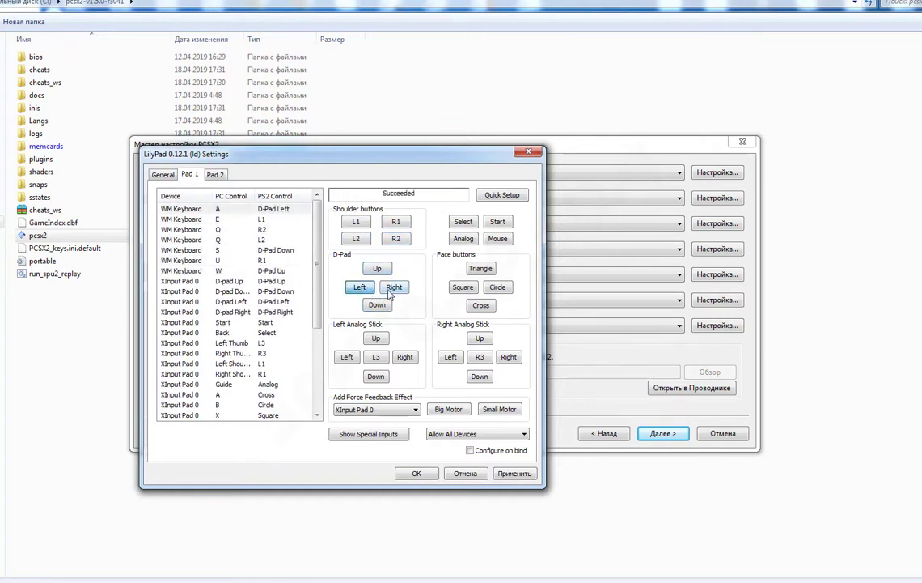
pyautogui.press('d')
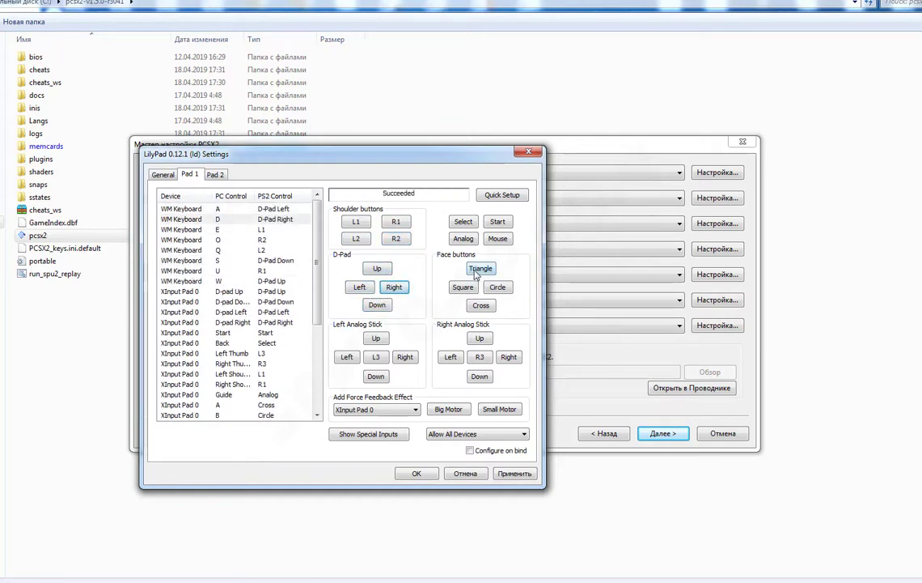
# Bind Pad 1's face buttons: Triangle to I, Cross to K, Square to J and Circle to L.
pyautogui.click(479, 268)
pyautogui.press('i')
pyautogui.click(481, 306)
pyautogui.press('k')
pyautogui.click(463, 287)
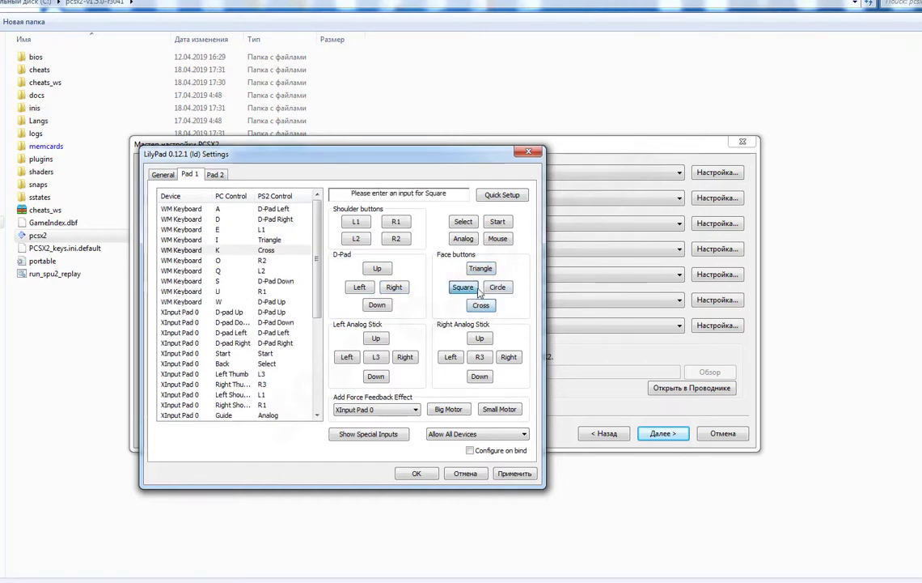
pyautogui.press('j')
pyautogui.click(497, 288)
pyautogui.press('l')
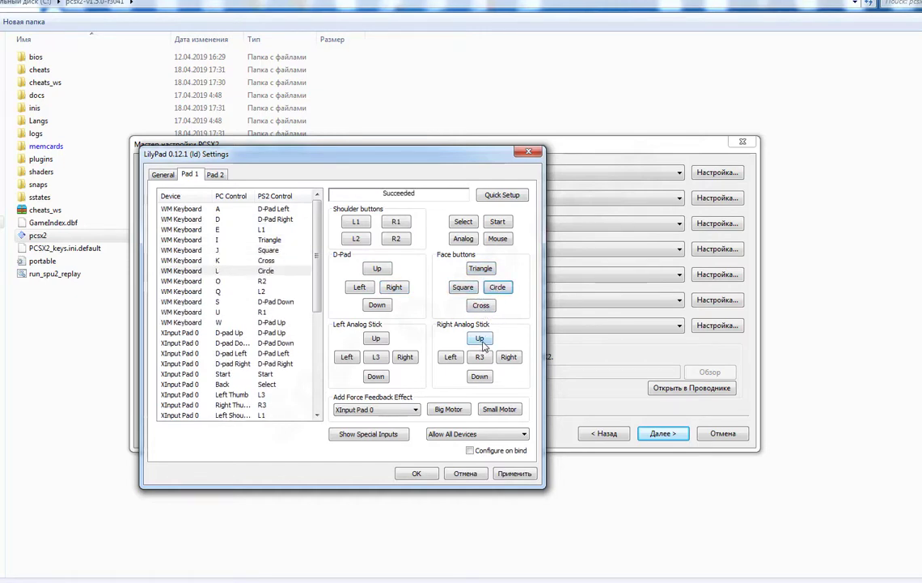
# Bind Pad 1's right analog stick directions to the matching arrow keys and R3 to Y.
pyautogui.click(479, 339)
pyautogui.press('Up')
pyautogui.click(480, 377)
pyautogui.press('Down')
pyautogui.click(450, 356)
pyautogui.press('Left')
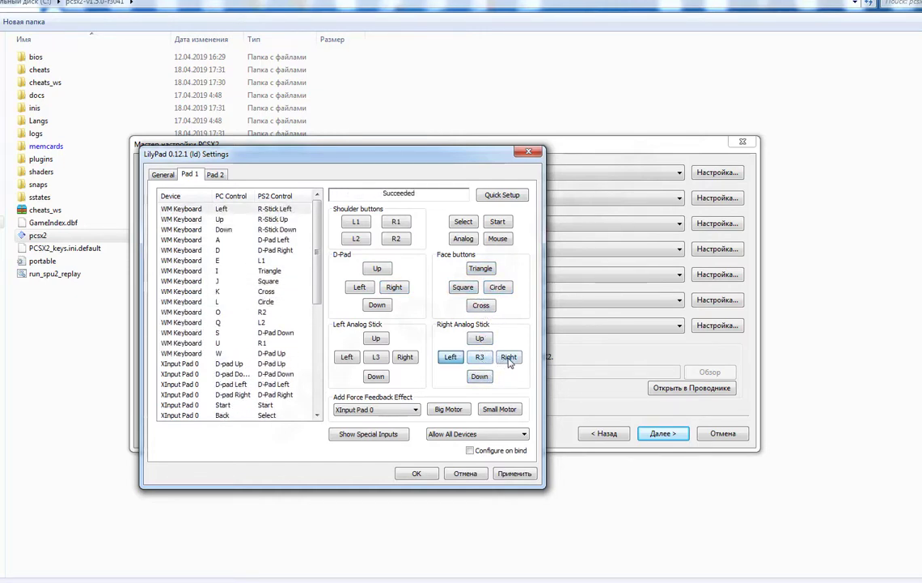
pyautogui.click(508, 358)
pyautogui.press('Right')
pyautogui.click(479, 357)
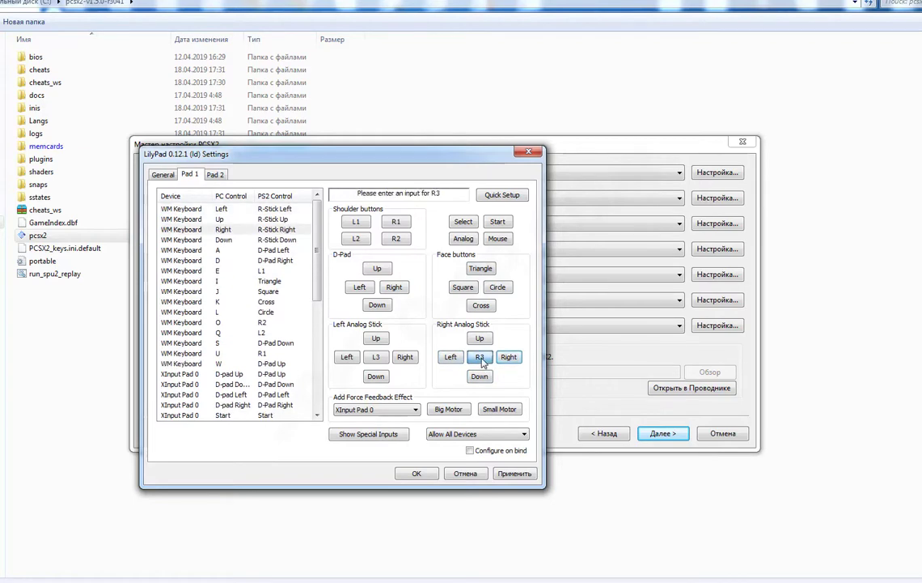
pyautogui.press('y')
# Bind Pad 1's left analog stick up to T, down to G, left to F, right to H and L3 to R, and save the bindings.
pyautogui.click(375, 338)
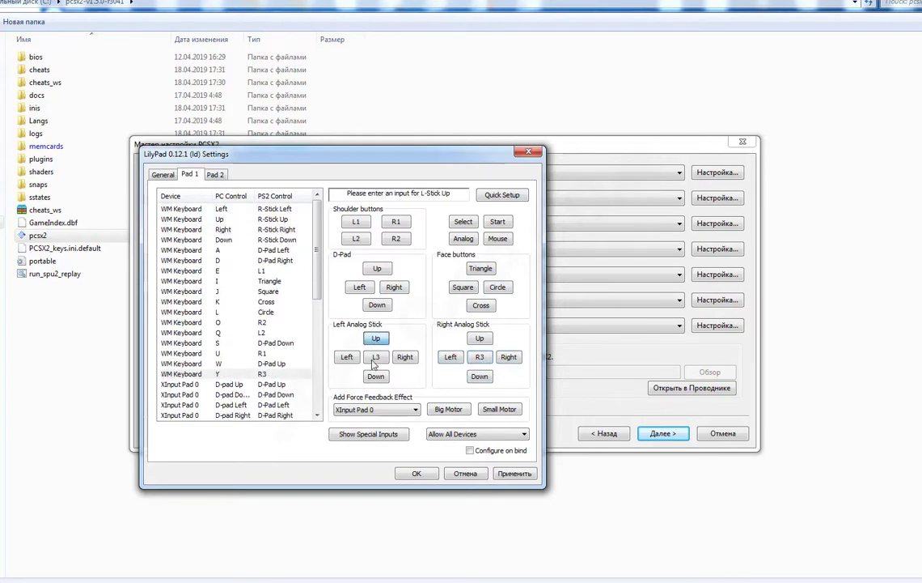
pyautogui.press('t')
pyautogui.click(376, 376)
pyautogui.press('g')
pyautogui.click(346, 357)
pyautogui.press('f')
pyautogui.click(404, 357)
pyautogui.press('h')
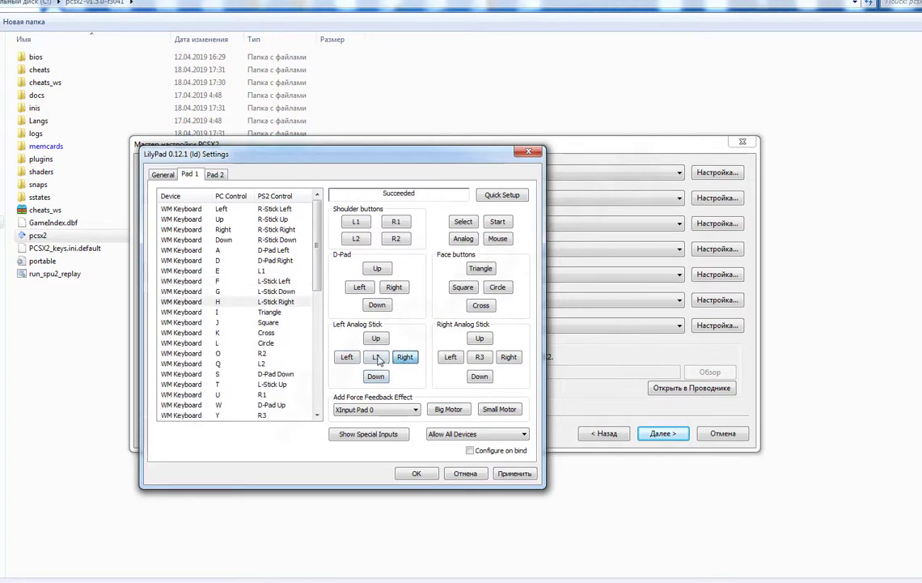
pyautogui.click(376, 357)
pyautogui.press('r')
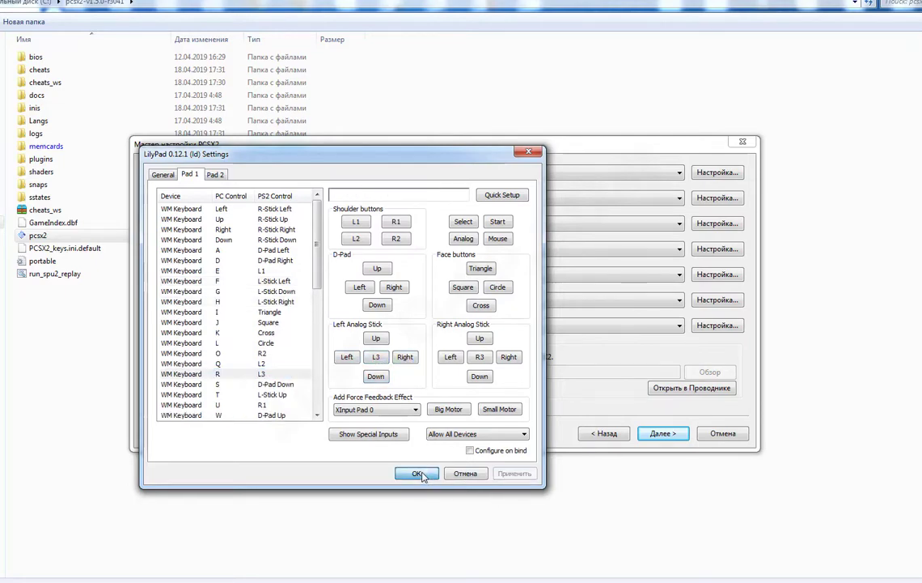
pyautogui.click(416, 474)
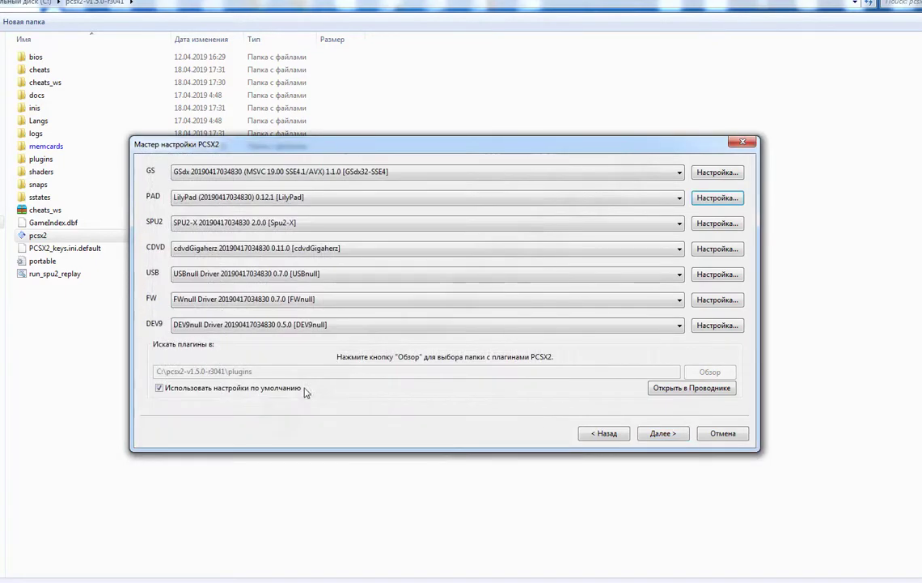
# Set the SPU2-X plugin's output module to 2 - DirectSound and save its settings.
pyautogui.click(717, 224)
pyautogui.click(352, 207)
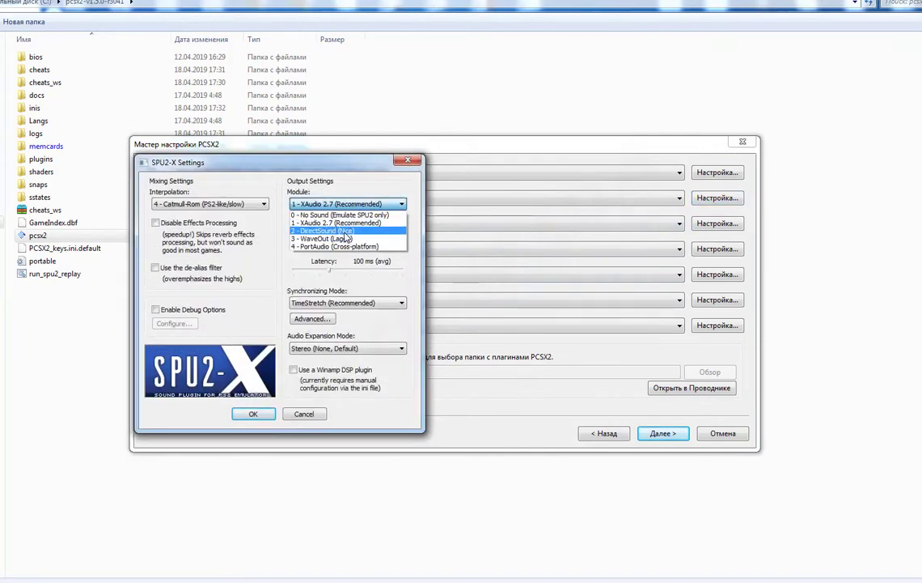
pyautogui.click(356, 232)
pyautogui.click(267, 417)
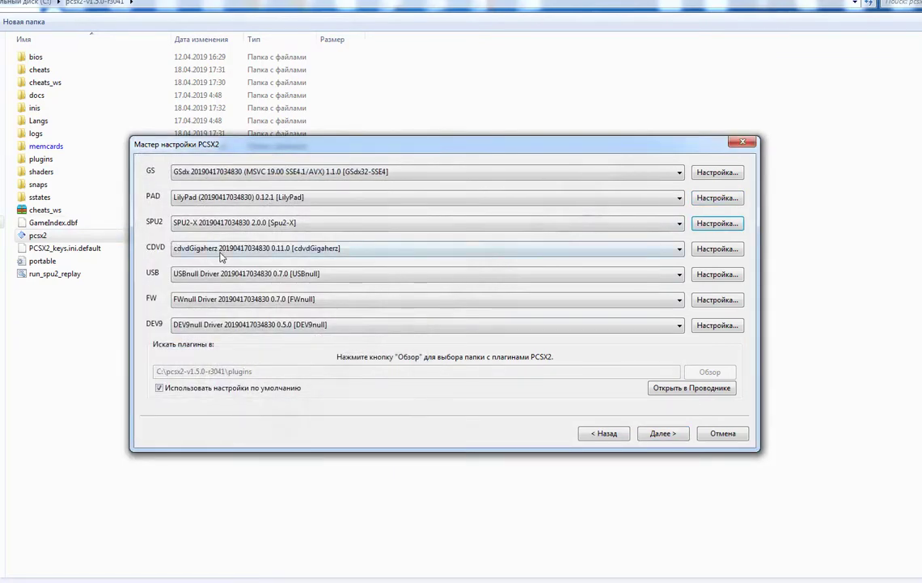
# Select Linuz Iso CDVD 0.9.0 as the CDVD plugin and finish the wizard with the Japan v02.20 console BIOS.
pyautogui.click(221, 251)
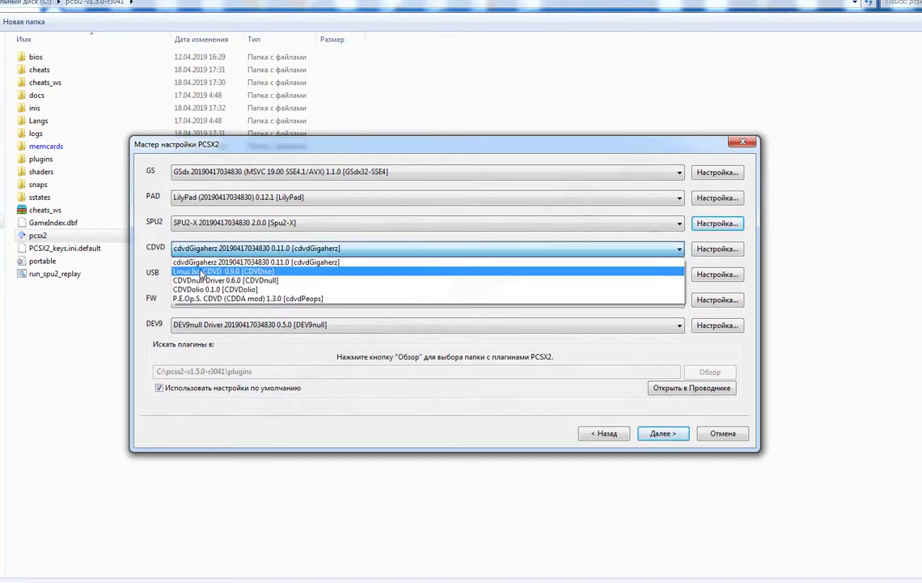
pyautogui.click(199, 273)
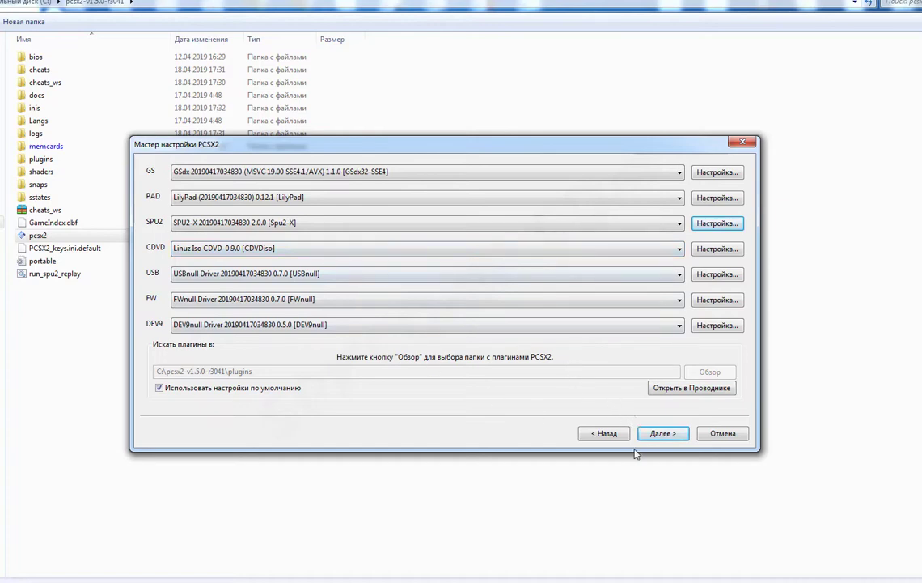
pyautogui.click(655, 433)
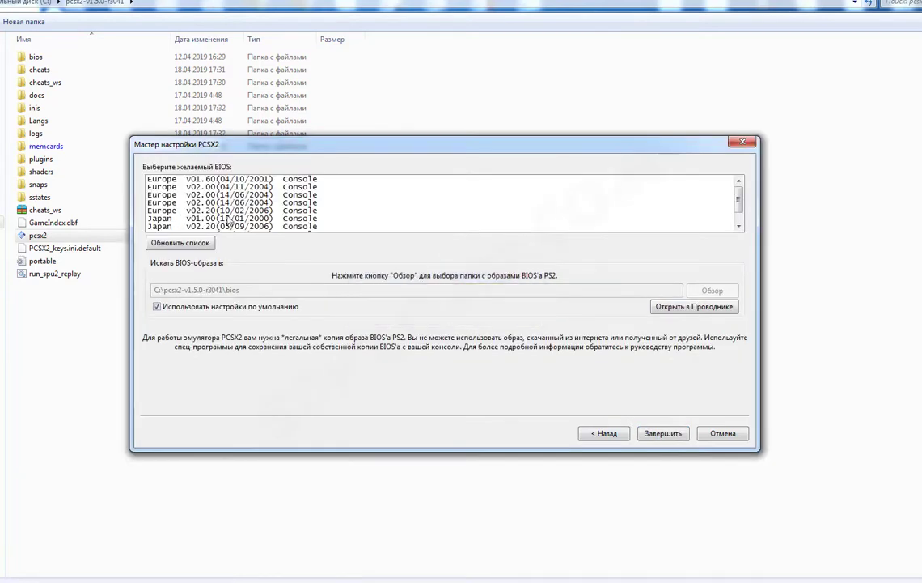
pyautogui.doubleClick(269, 226)
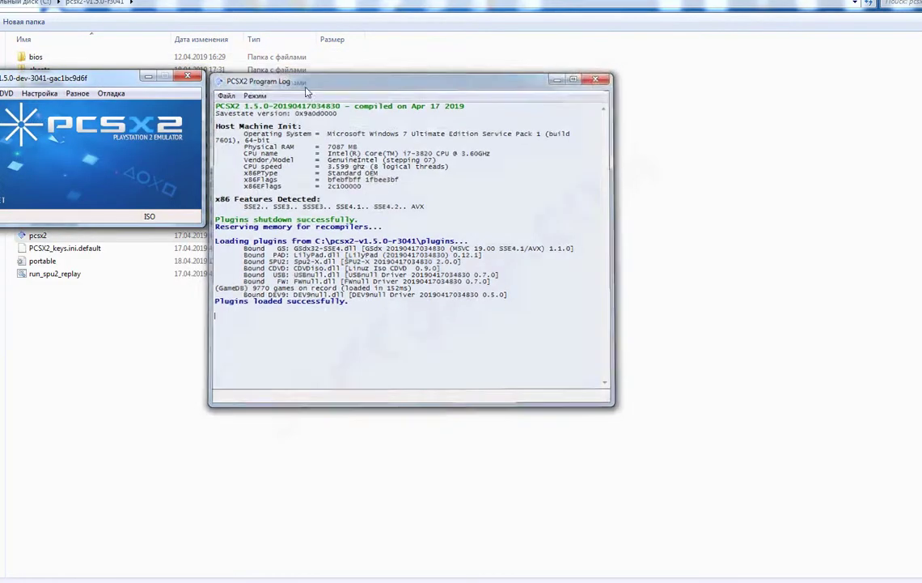
# Move the PCSX2 main window to an upper corner of the desktop and look over its launch and disc options.
pyautogui.moveTo(124, 71); pyautogui.dragTo(166, 10)
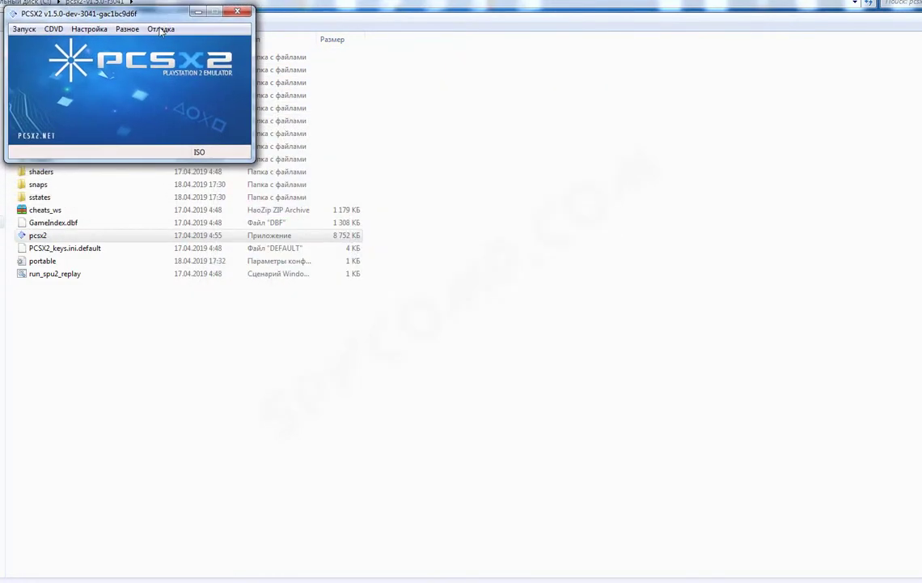
pyautogui.click(80, 29)
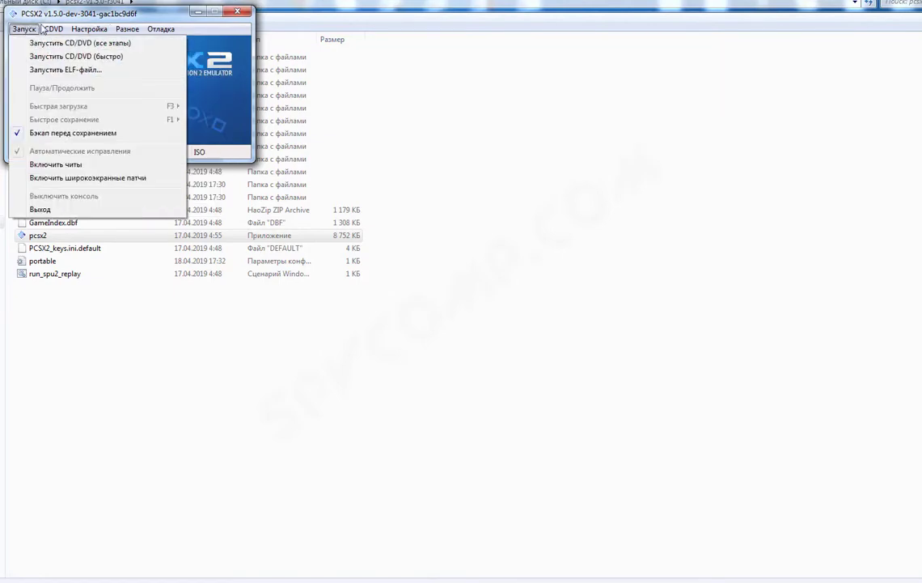
pyautogui.moveTo(53, 29)
pyautogui.click(198, 45)
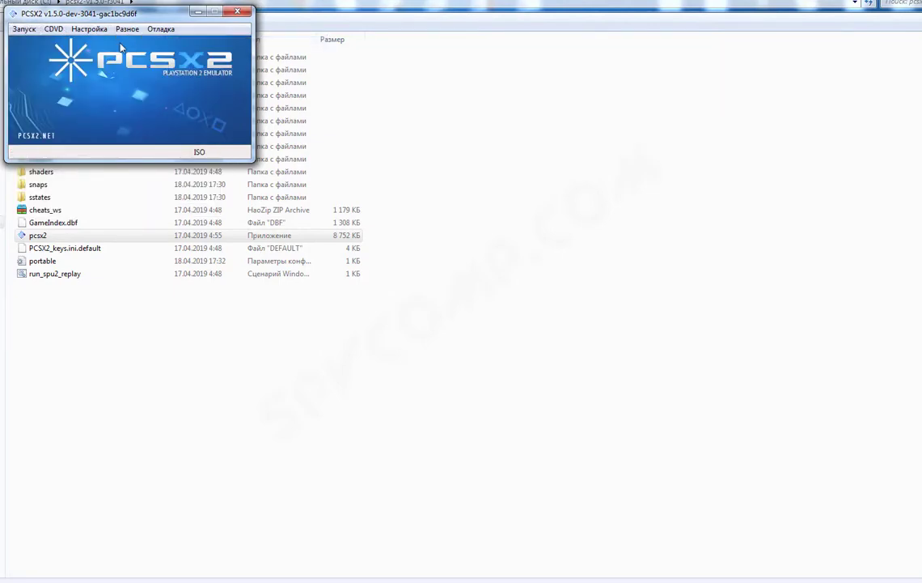
pyautogui.click(62, 31)
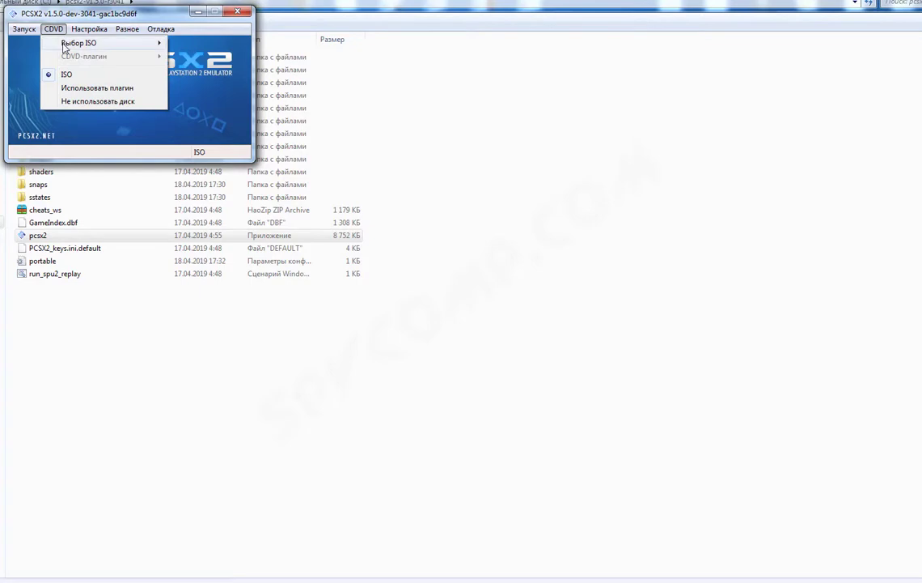
# Turn off presets in the emulation settings and apply a custom GS window size of 1024 x 768.
pyautogui.click(105, 46)
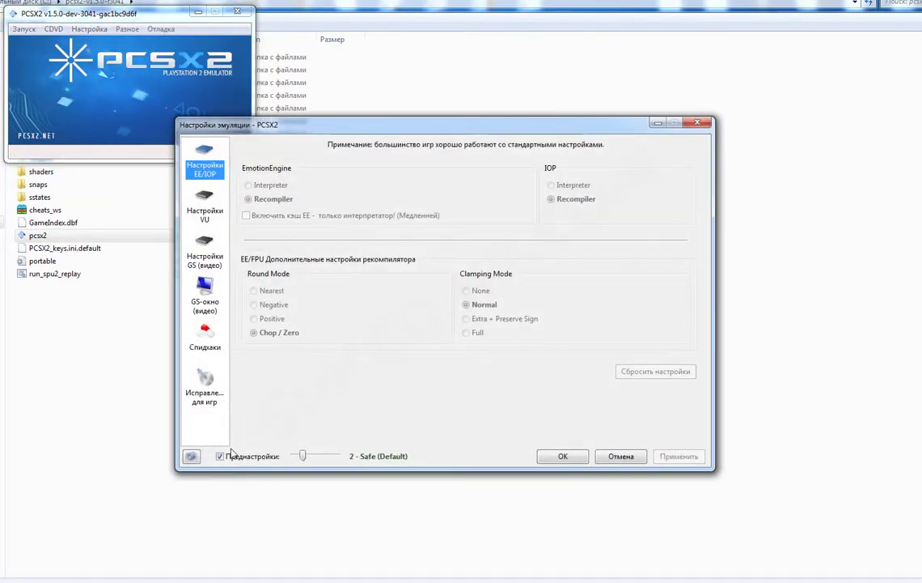
pyautogui.click(231, 458)
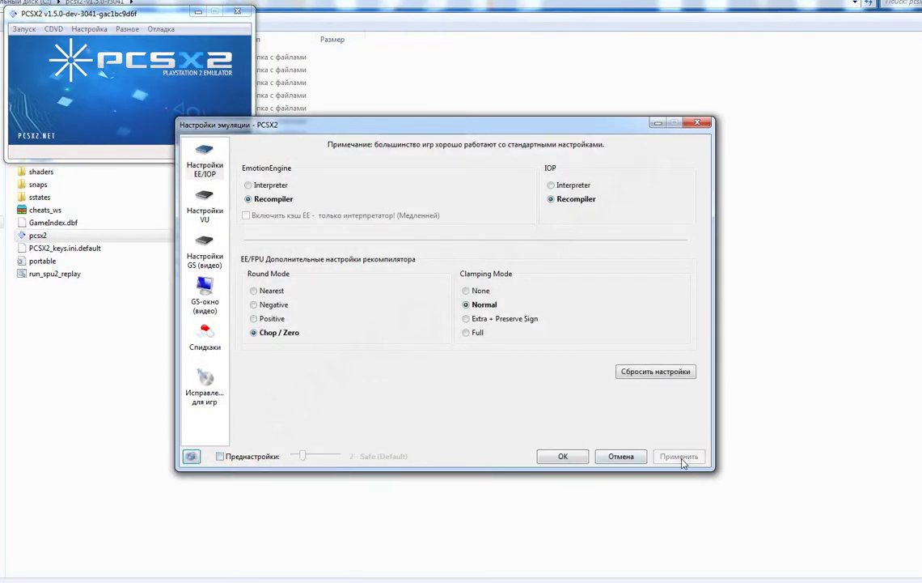
pyautogui.click(204, 246)
pyautogui.click(205, 295)
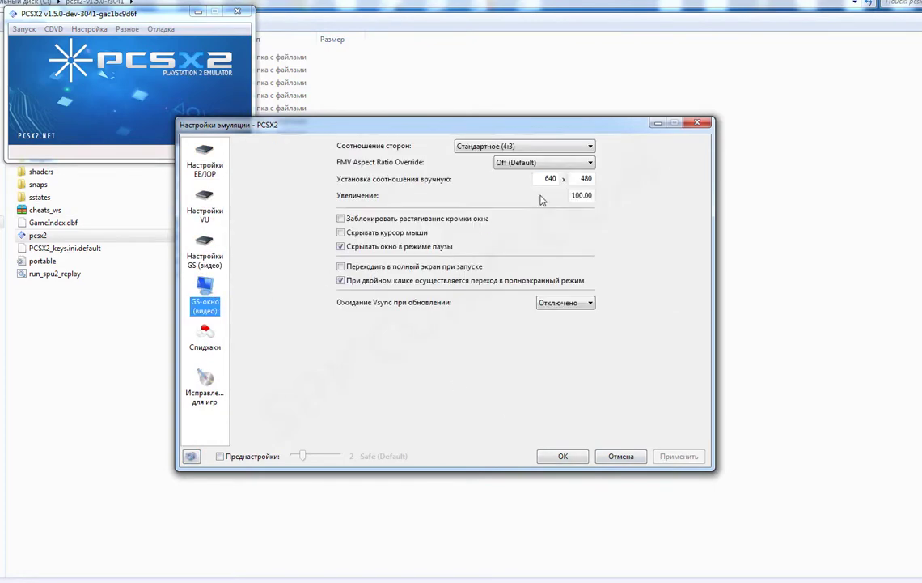
pyautogui.moveTo(539, 177); pyautogui.dragTo(609, 178)
pyautogui.write('1024')
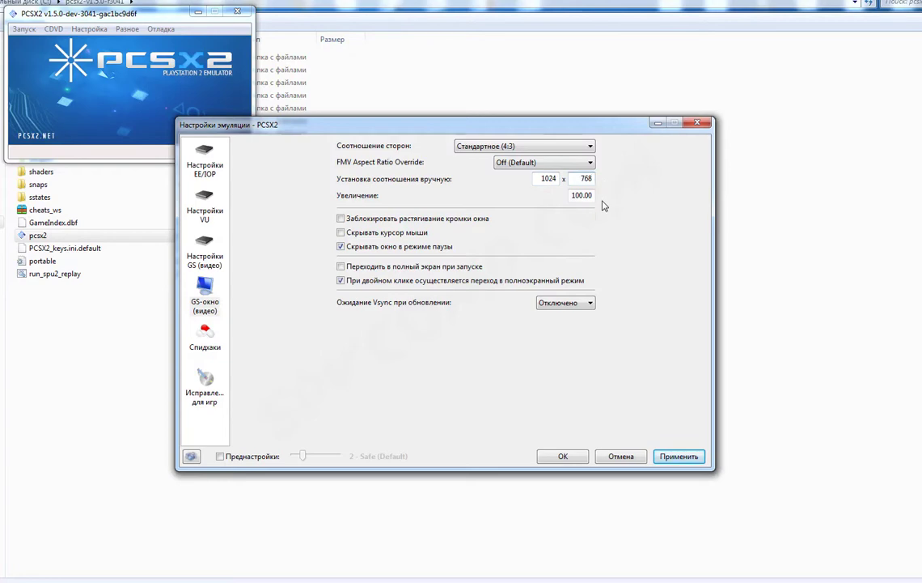
pyautogui.click(673, 458)
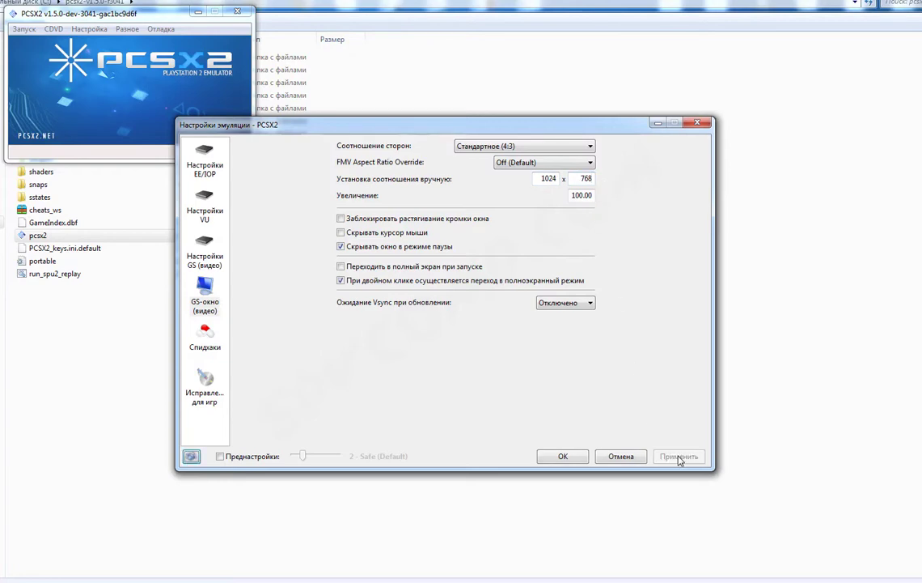
# Enable the MTVU (multi-threaded microVU1) speedhack, check the game fixes page and save the emulation settings.
pyautogui.click(206, 340)
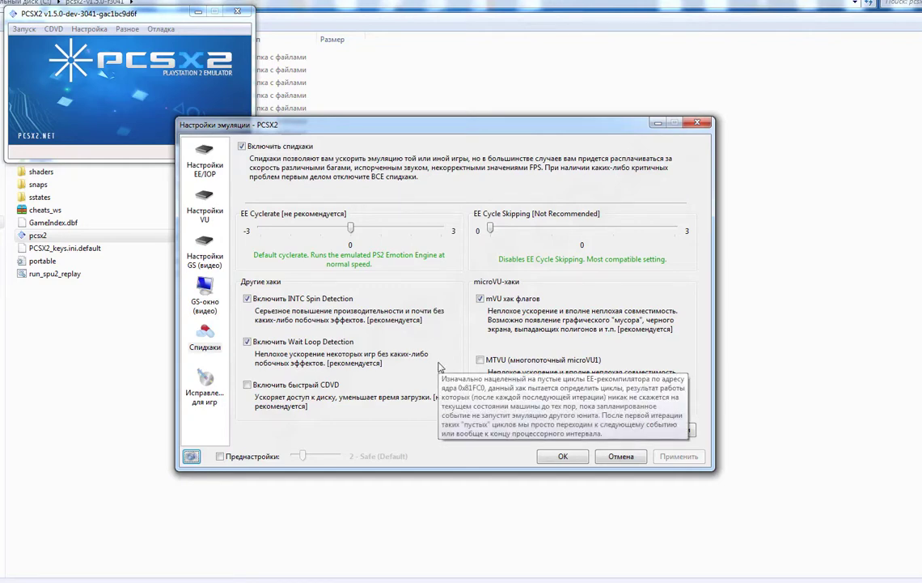
pyautogui.click(481, 360)
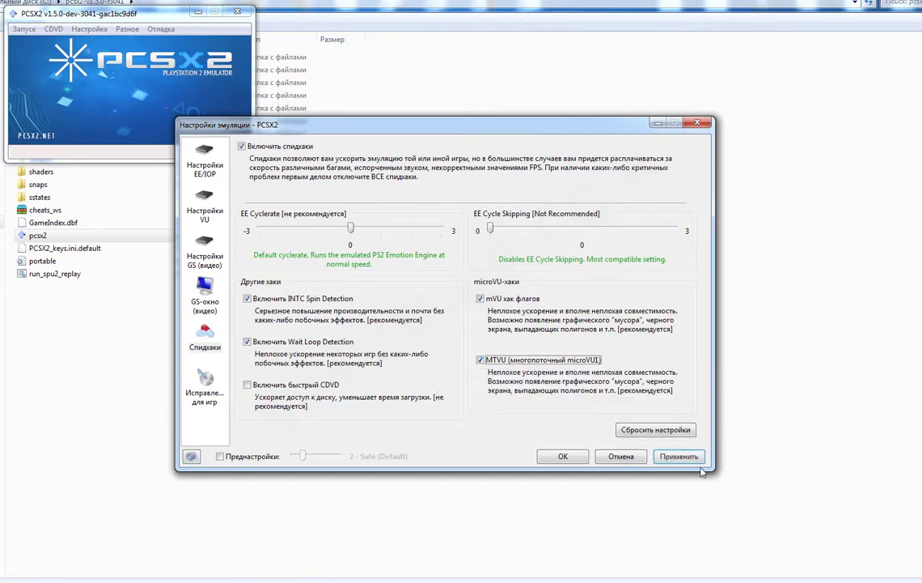
pyautogui.click(207, 395)
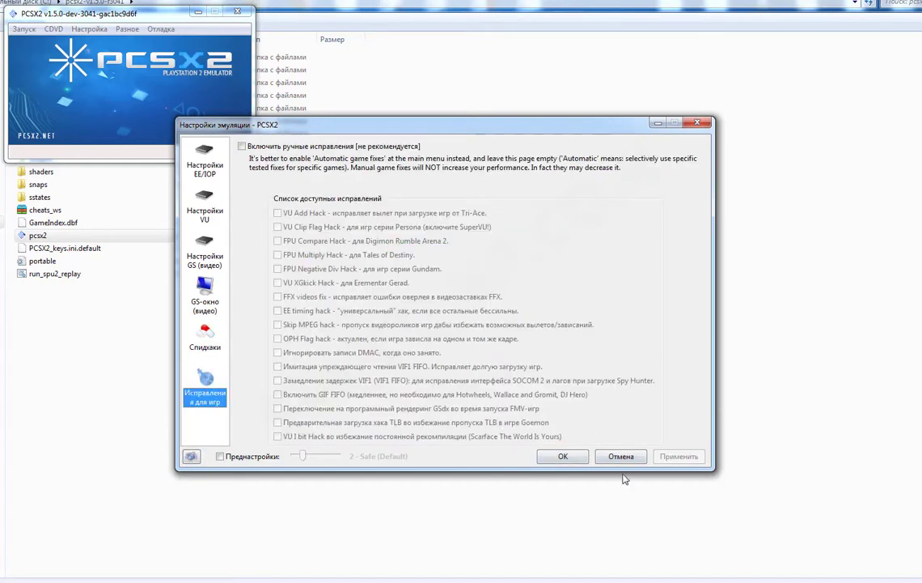
pyautogui.click(565, 456)
# Fast-boot the NORG disc image from the Downloads folder on D: and disable the frame limiter in the game window.
pyautogui.click(24, 29)
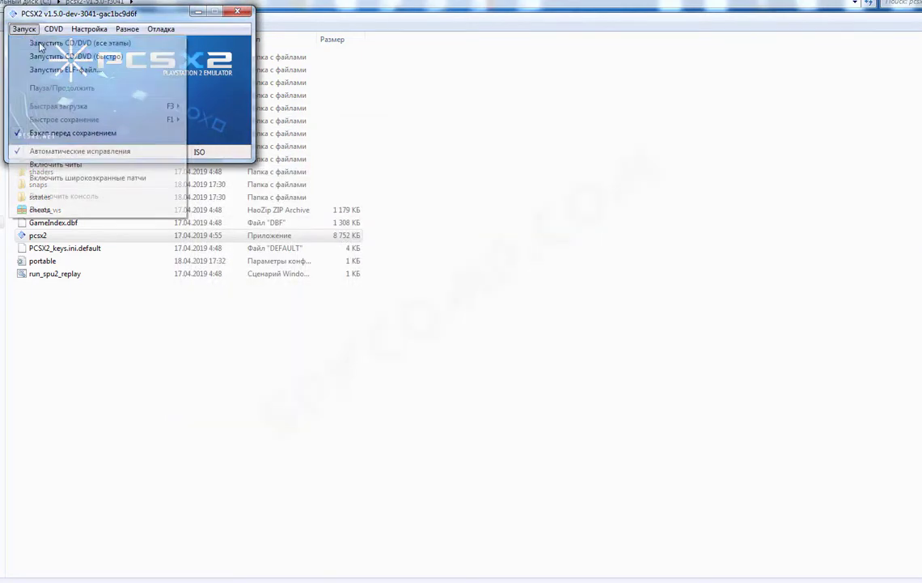
pyautogui.click(81, 54)
pyautogui.scroll(-4, 184, 191)
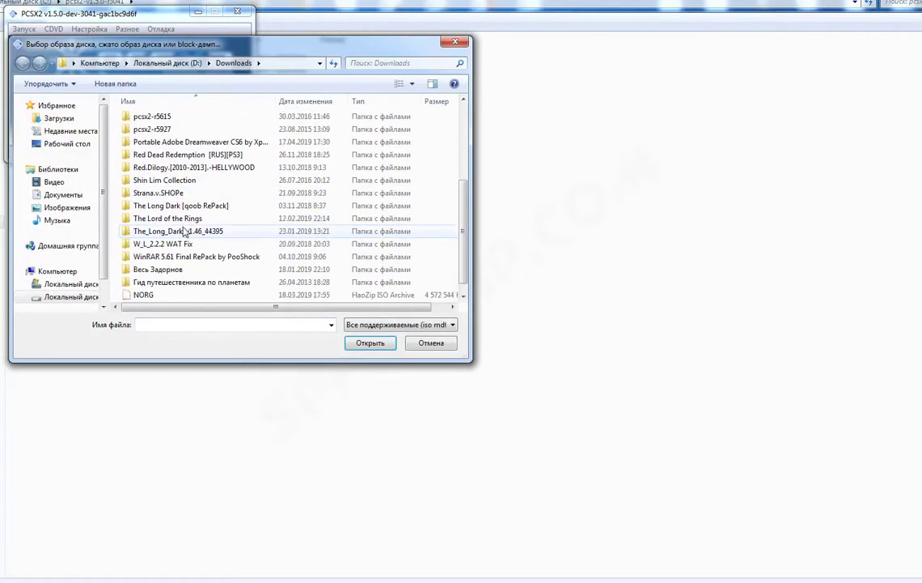
pyautogui.doubleClick(204, 297)
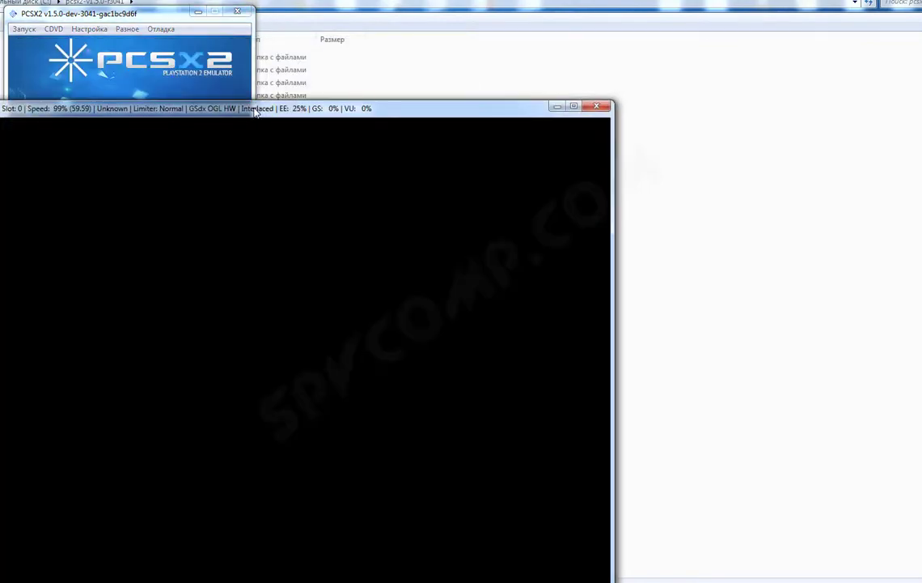
pyautogui.moveTo(255, 112); pyautogui.dragTo(387, 55)
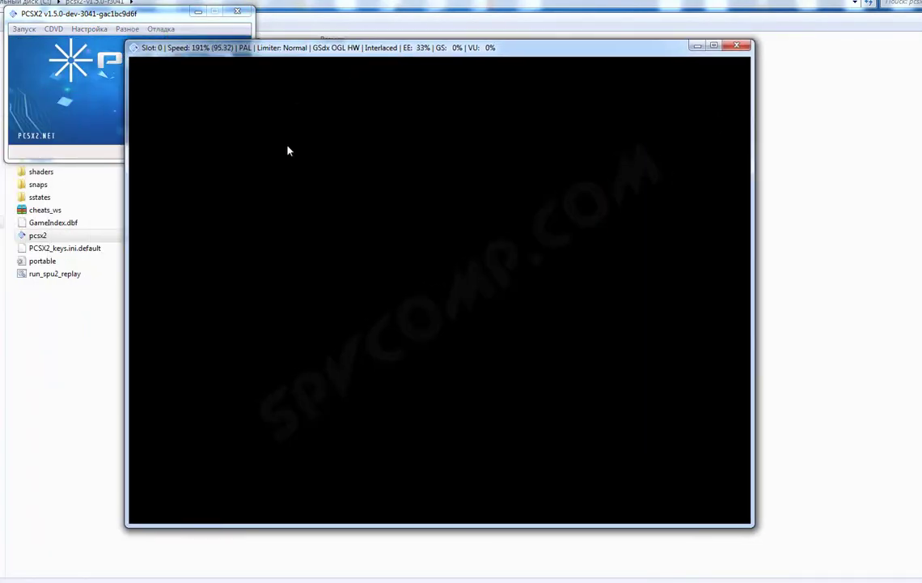
pyautogui.press('Tab')
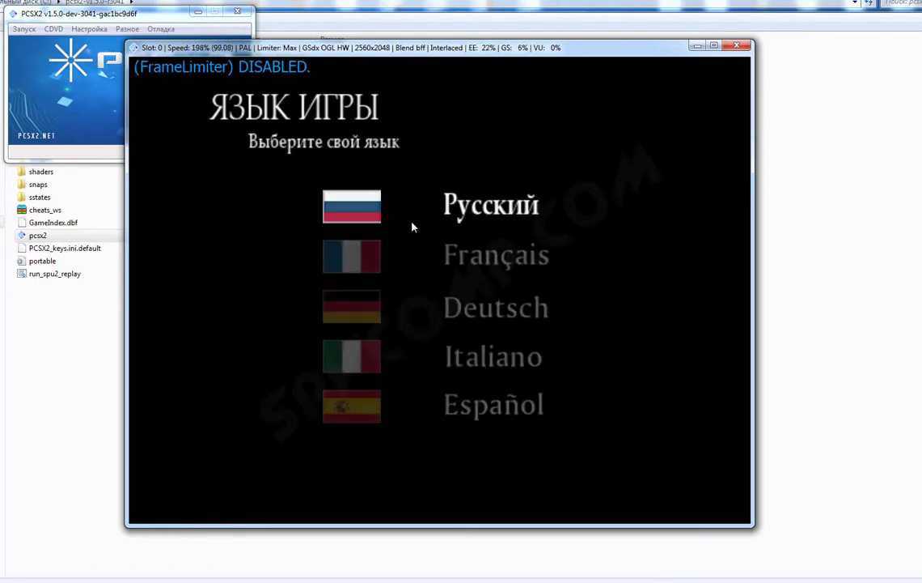
# Choose Russian as the game language, pick the 60 Hz video mode and keep it.
pyautogui.press('Return')
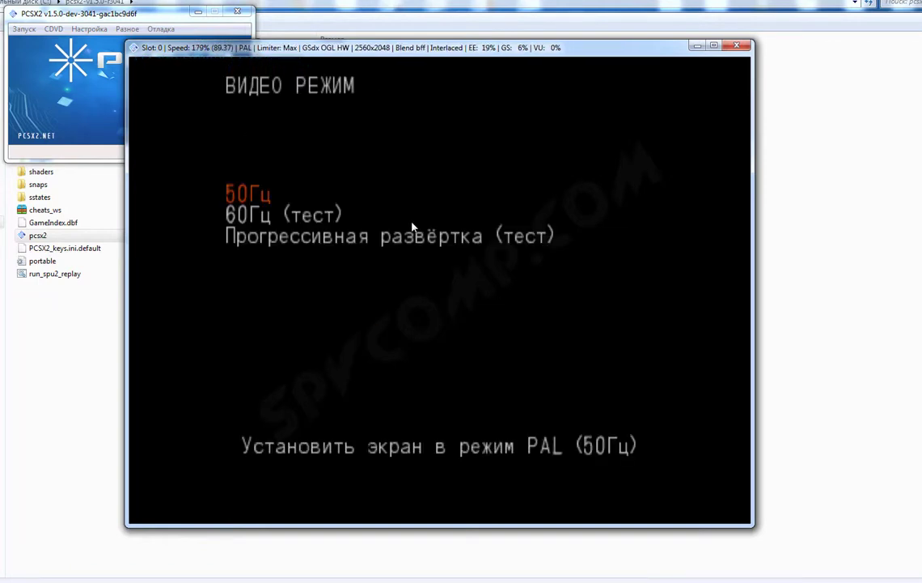
pyautogui.press('Down')
pyautogui.press('Return')
pyautogui.press('Left')
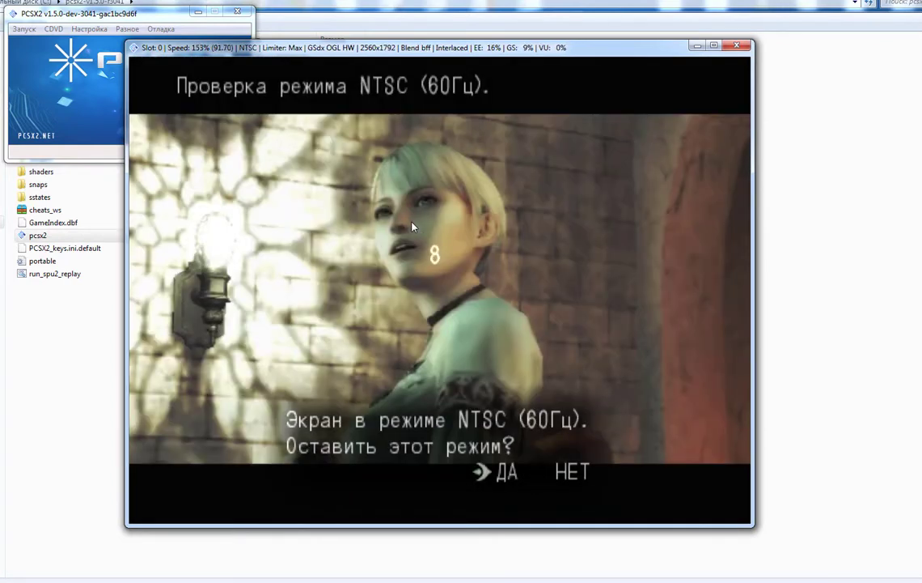
pyautogui.press('Return')
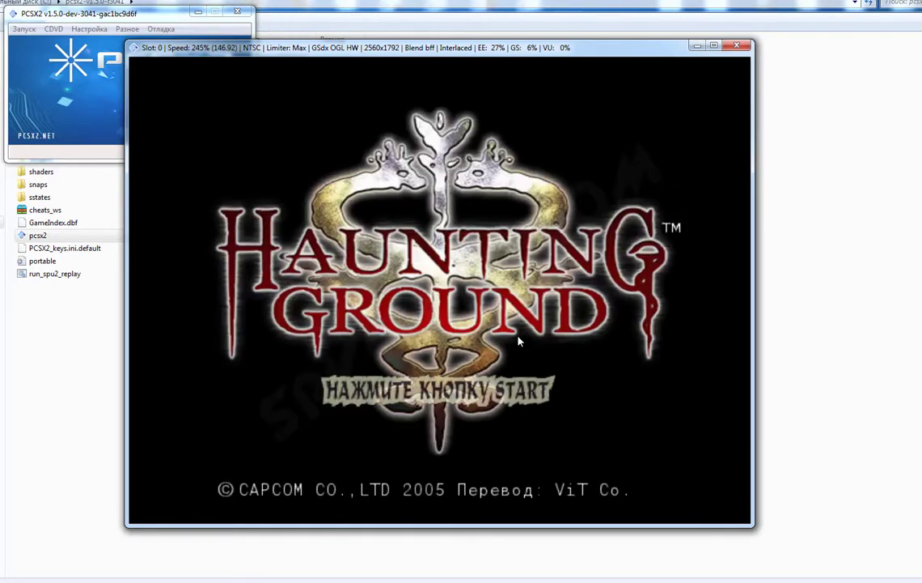
# Start a new game and compare its opening scene in software rendering, returning to hardware rendering.
pyautogui.press('Return')
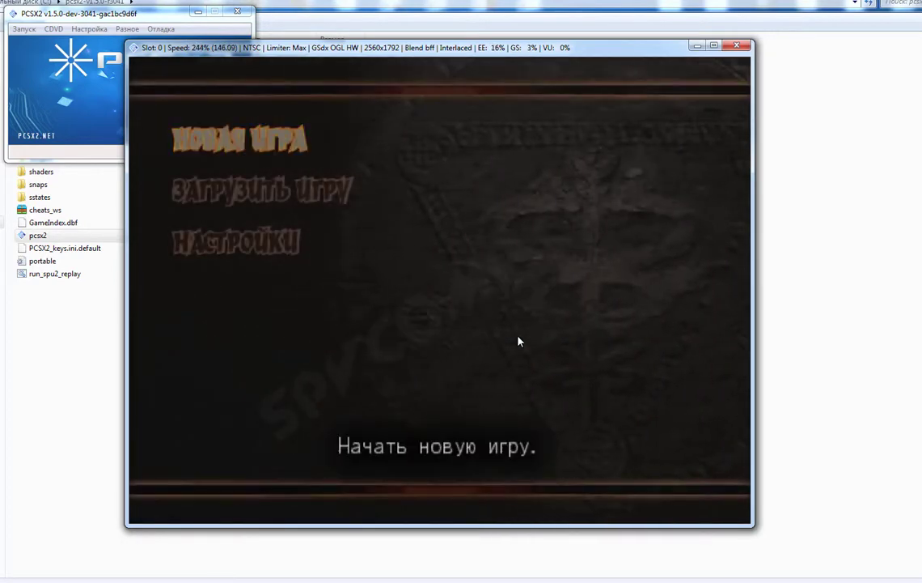
pyautogui.press('Return')
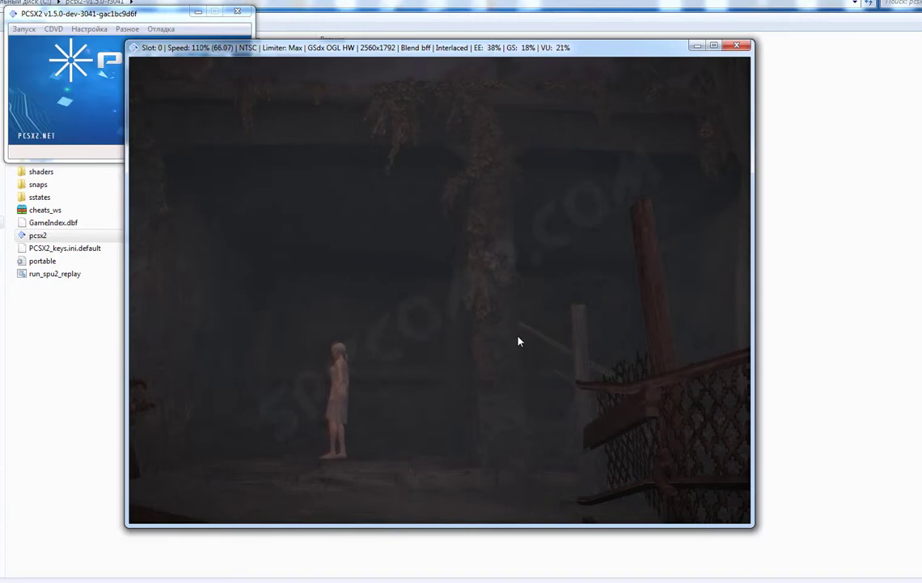
pyautogui.press('F9')
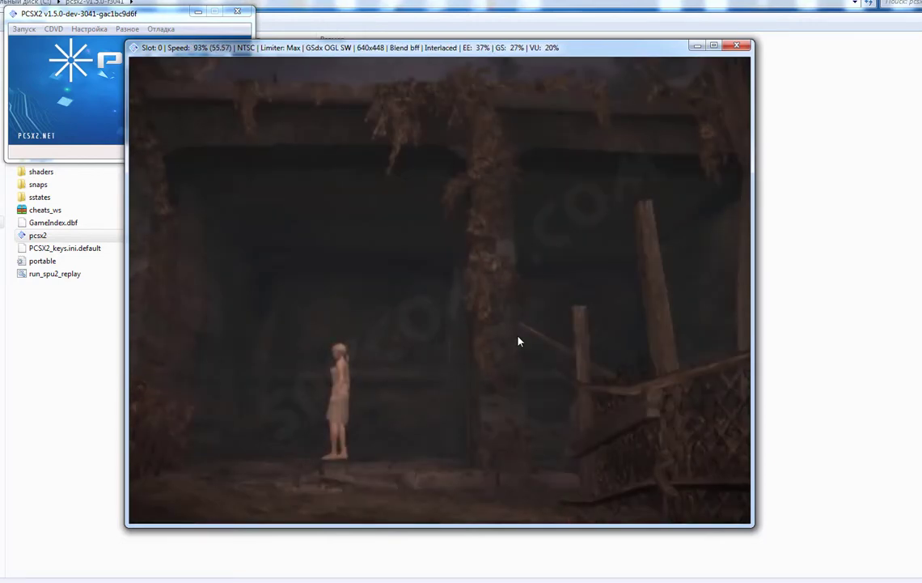
pyautogui.press('F9')
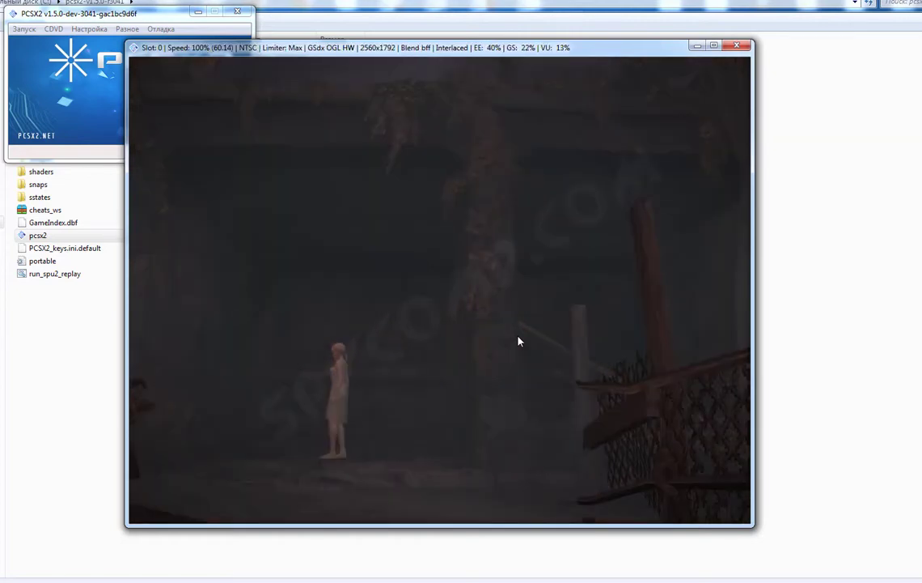
# In the GSdx settings, set CRC Hack Level to Partial (OpenGL) and Accurate Blending to Basic (Recommended).
pyautogui.click(89, 28)
pyautogui.moveTo(110, 88)
pyautogui.click(244, 141)
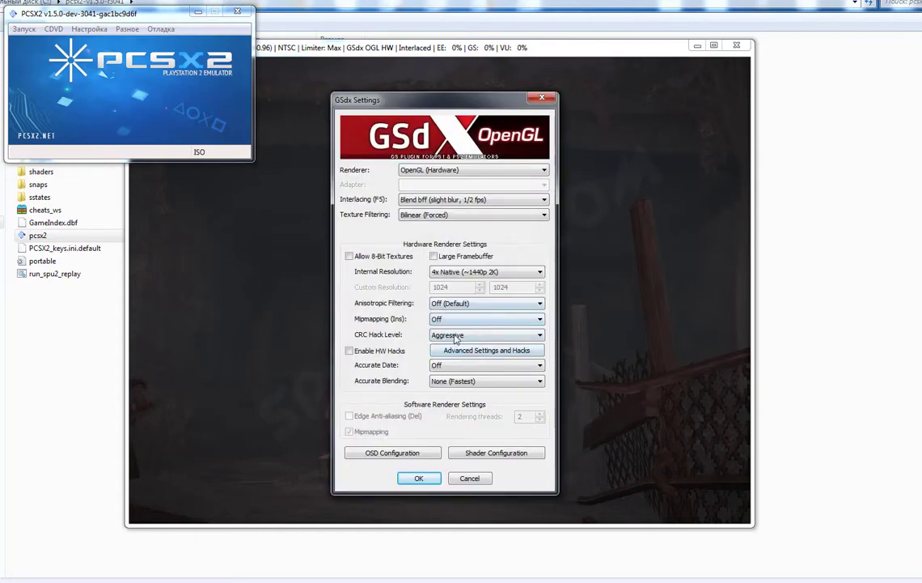
pyautogui.click(451, 339)
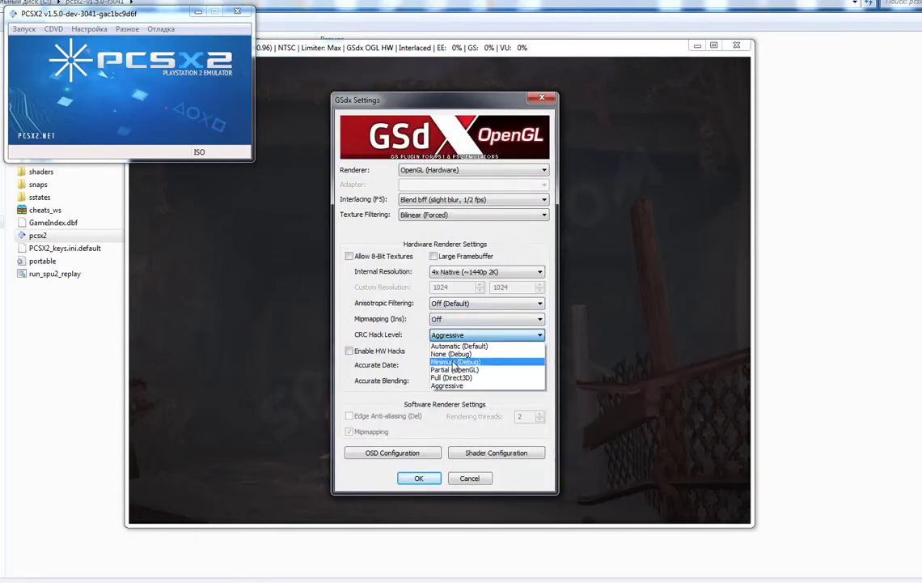
pyautogui.click(455, 371)
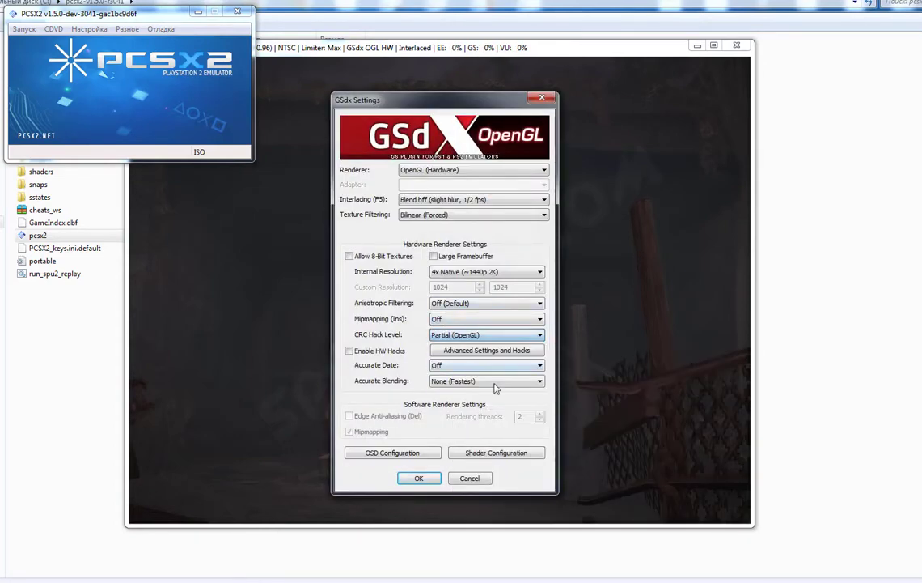
pyautogui.click(481, 337)
pyautogui.click(481, 336)
pyautogui.click(456, 379)
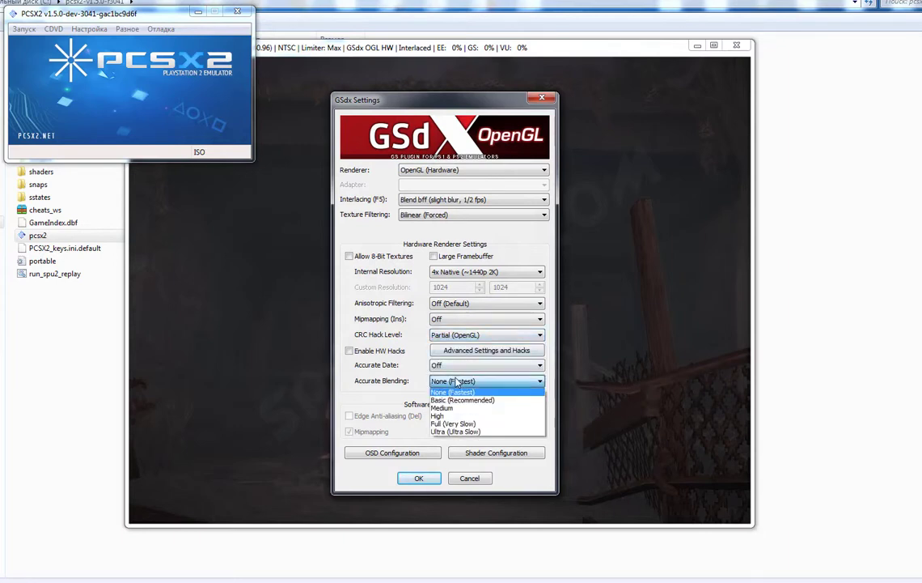
pyautogui.click(457, 401)
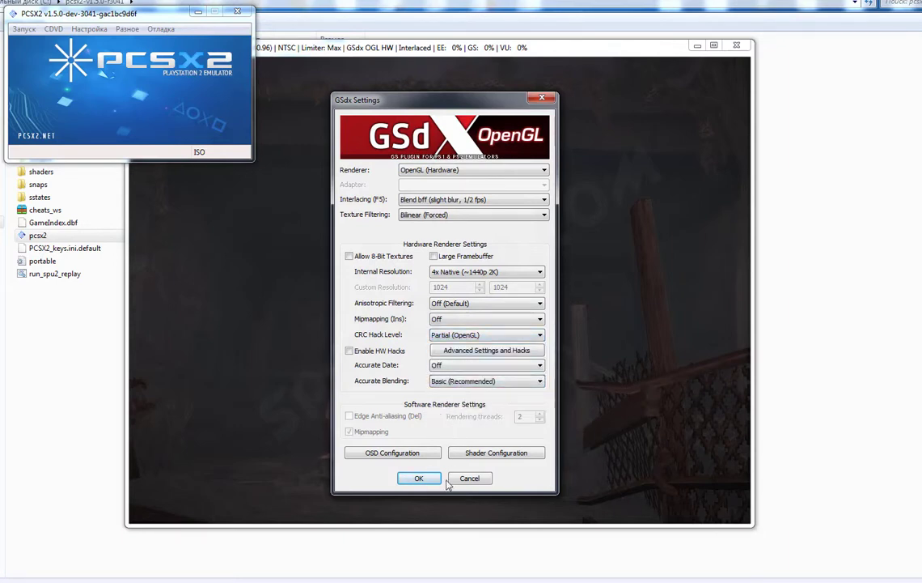
# Apply the GSdx settings and check the game scene in full screen, returning to windowed view.
pyautogui.click(420, 478)
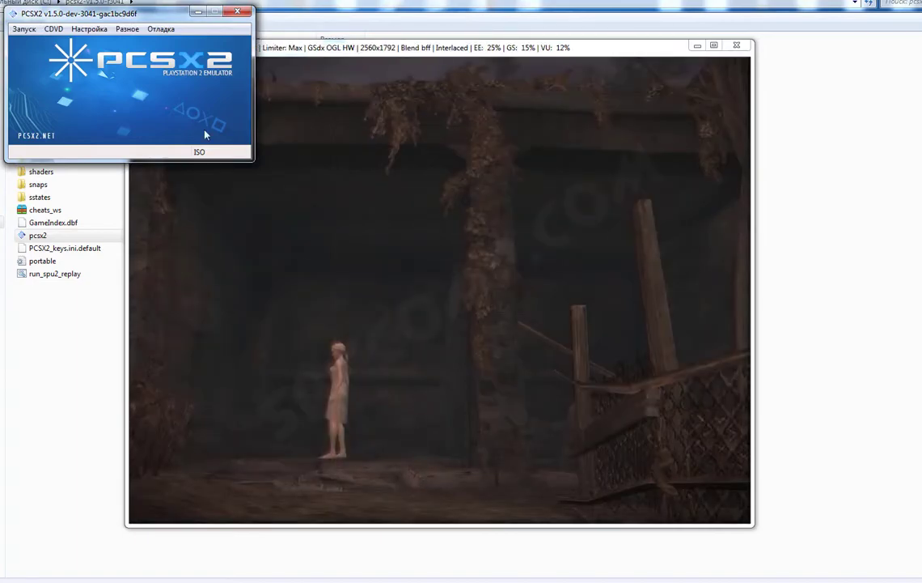
pyautogui.doubleClick(308, 369)
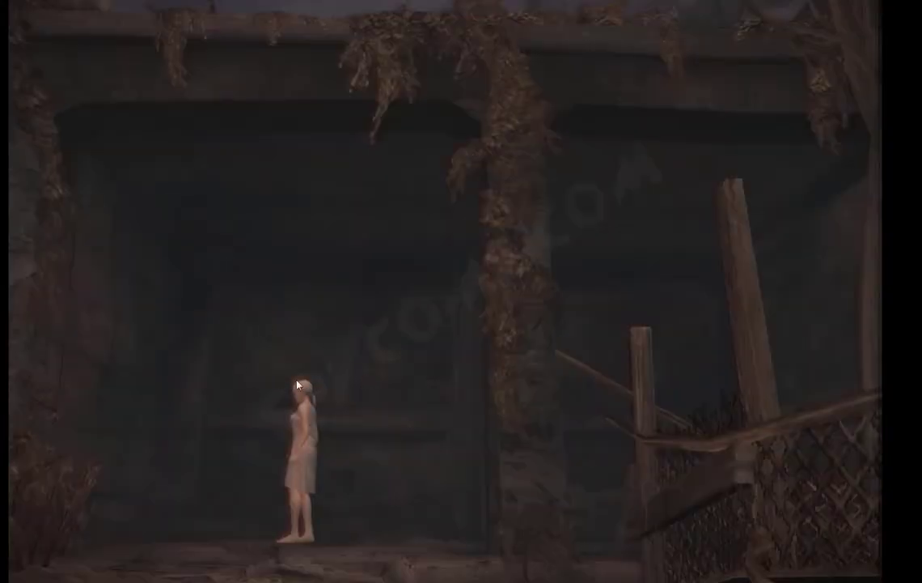
pyautogui.doubleClick(334, 393)
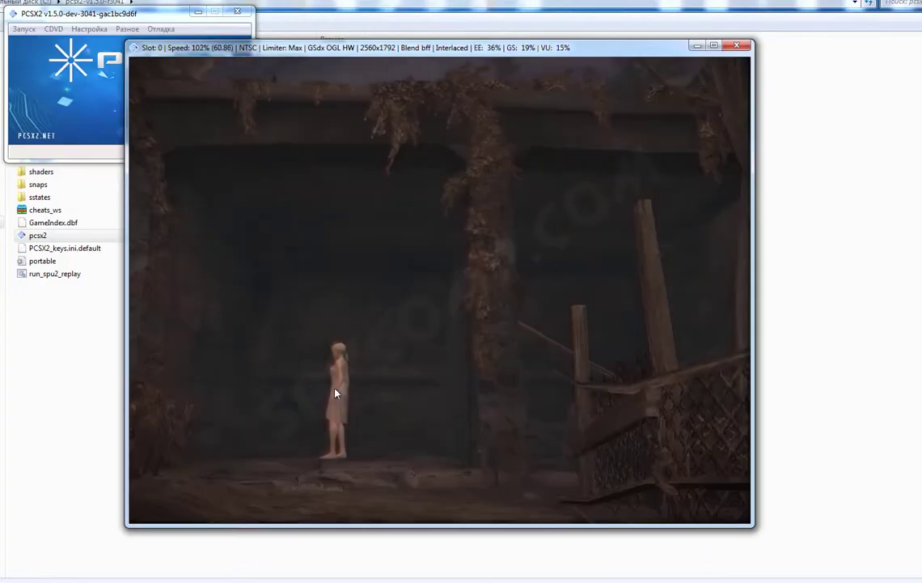
# Enable HW hacks in the GSdx plugin settings, set the texture offset X to 400 in the advanced hacks and apply.
pyautogui.click(93, 47)
pyautogui.click(85, 28)
pyautogui.moveTo(121, 88)
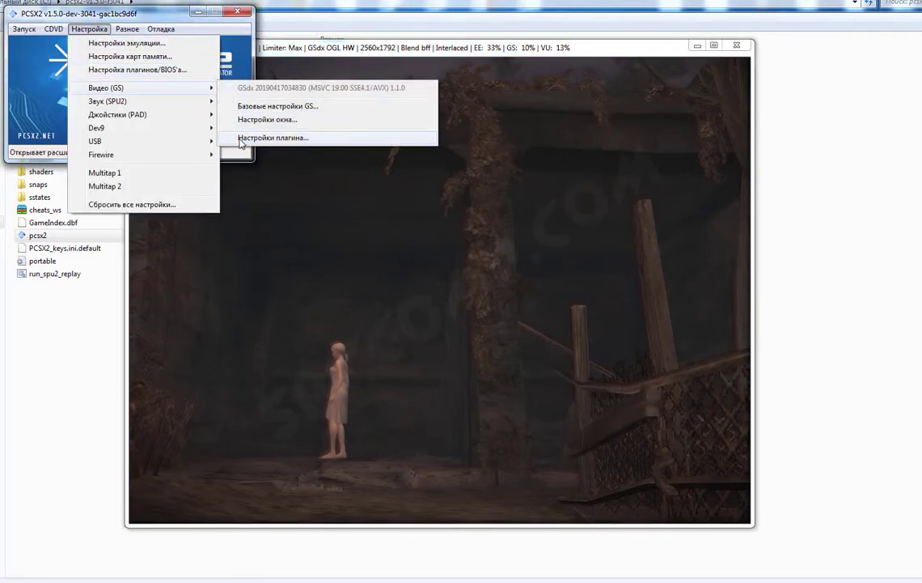
pyautogui.click(240, 140)
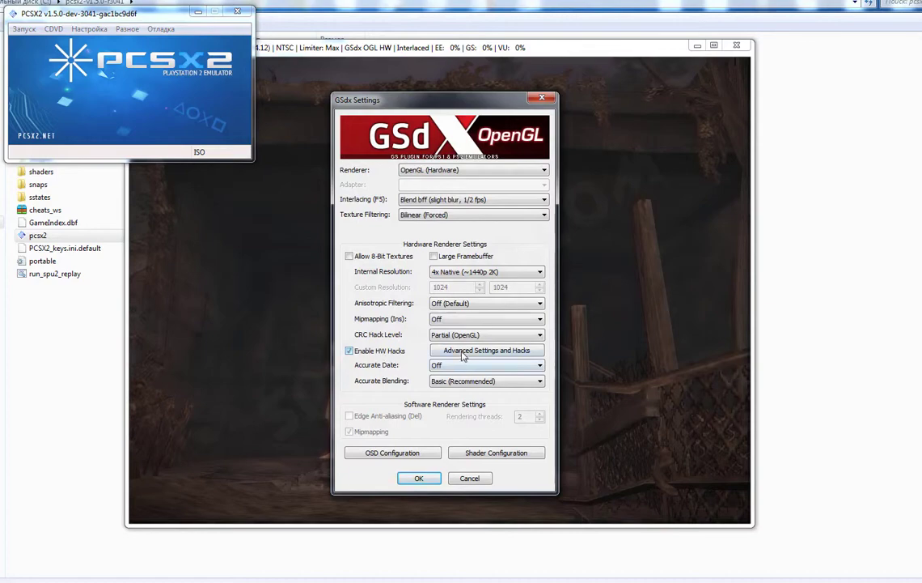
pyautogui.click(463, 352)
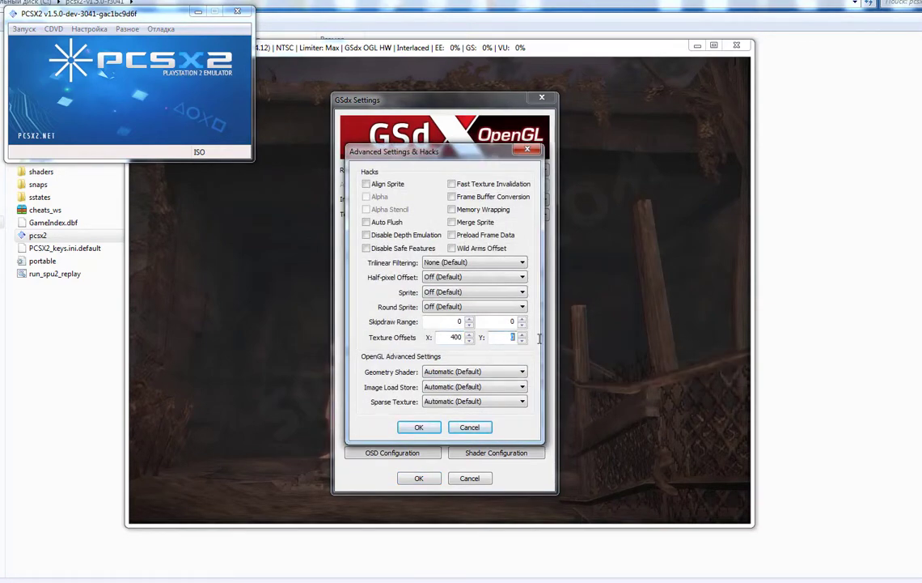
pyautogui.click(435, 428)
pyautogui.click(419, 478)
# Check the scene's rendering in full screen, re-enable the frame limiter and put the game back in full screen.
pyautogui.hotkey('alt', 'Return')
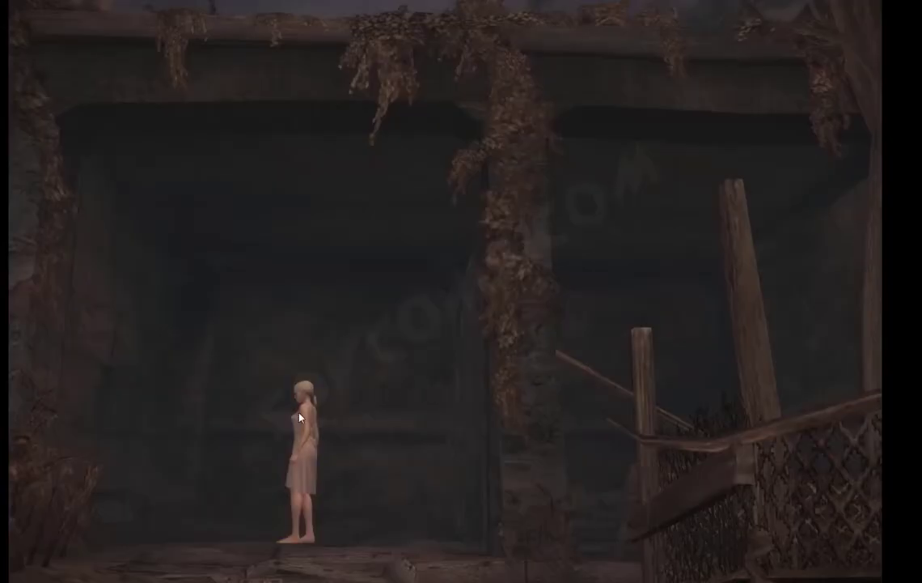
pyautogui.hotkey('alt', 'Return')
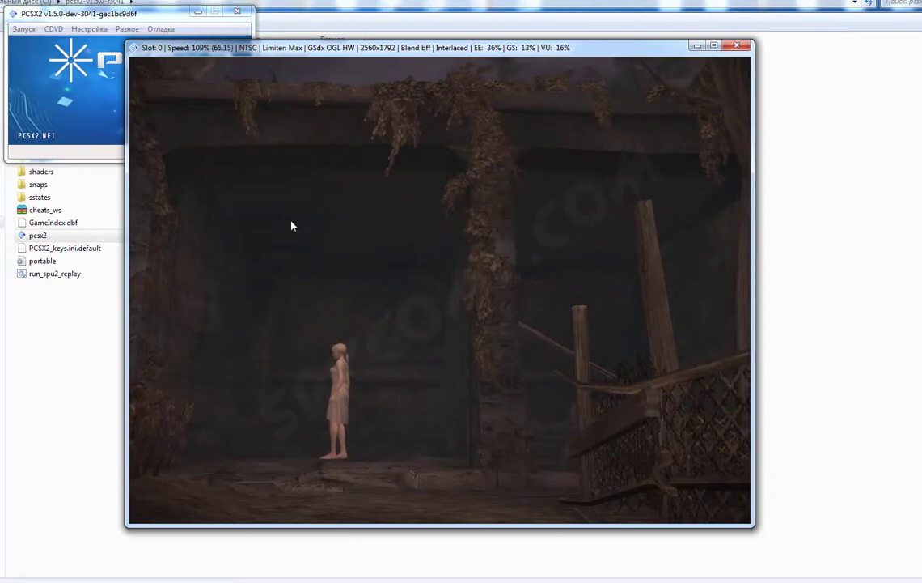
pyautogui.hotkey('alt', 'Return')
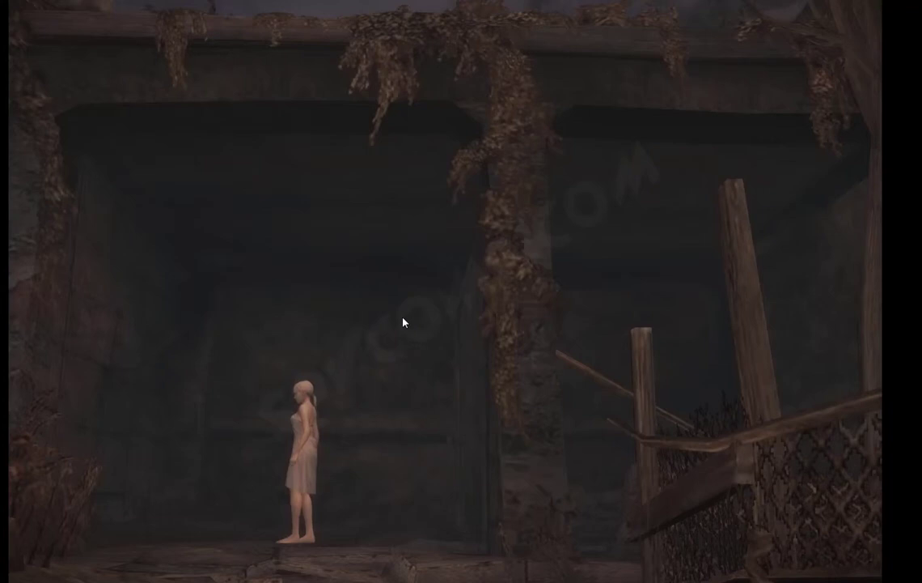
pyautogui.hotkey('alt', 'Return')
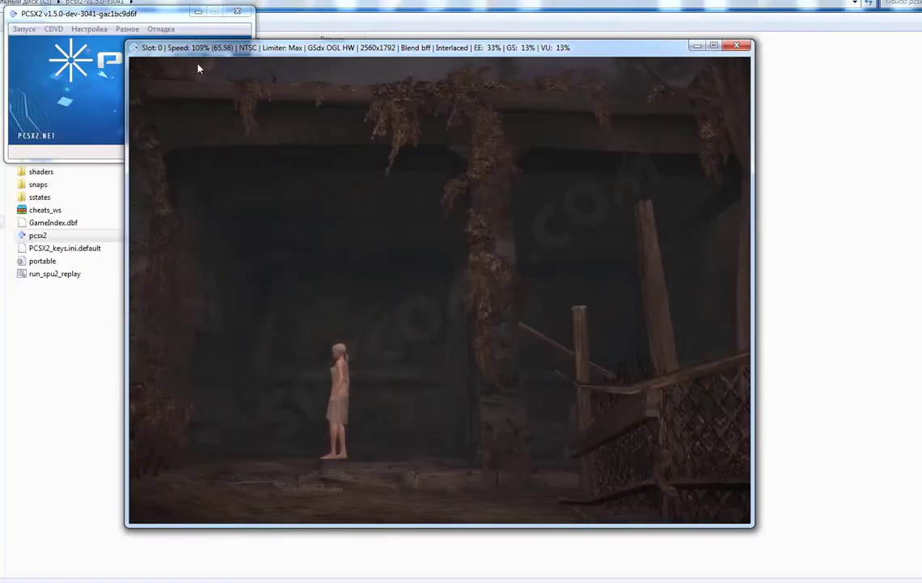
pyautogui.press('F4')
pyautogui.hotkey('alt', 'Return')
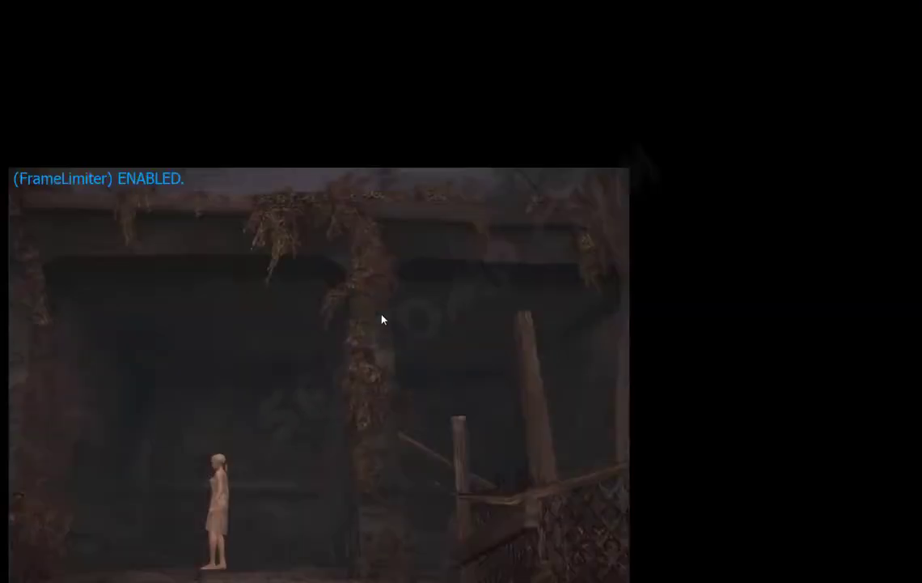